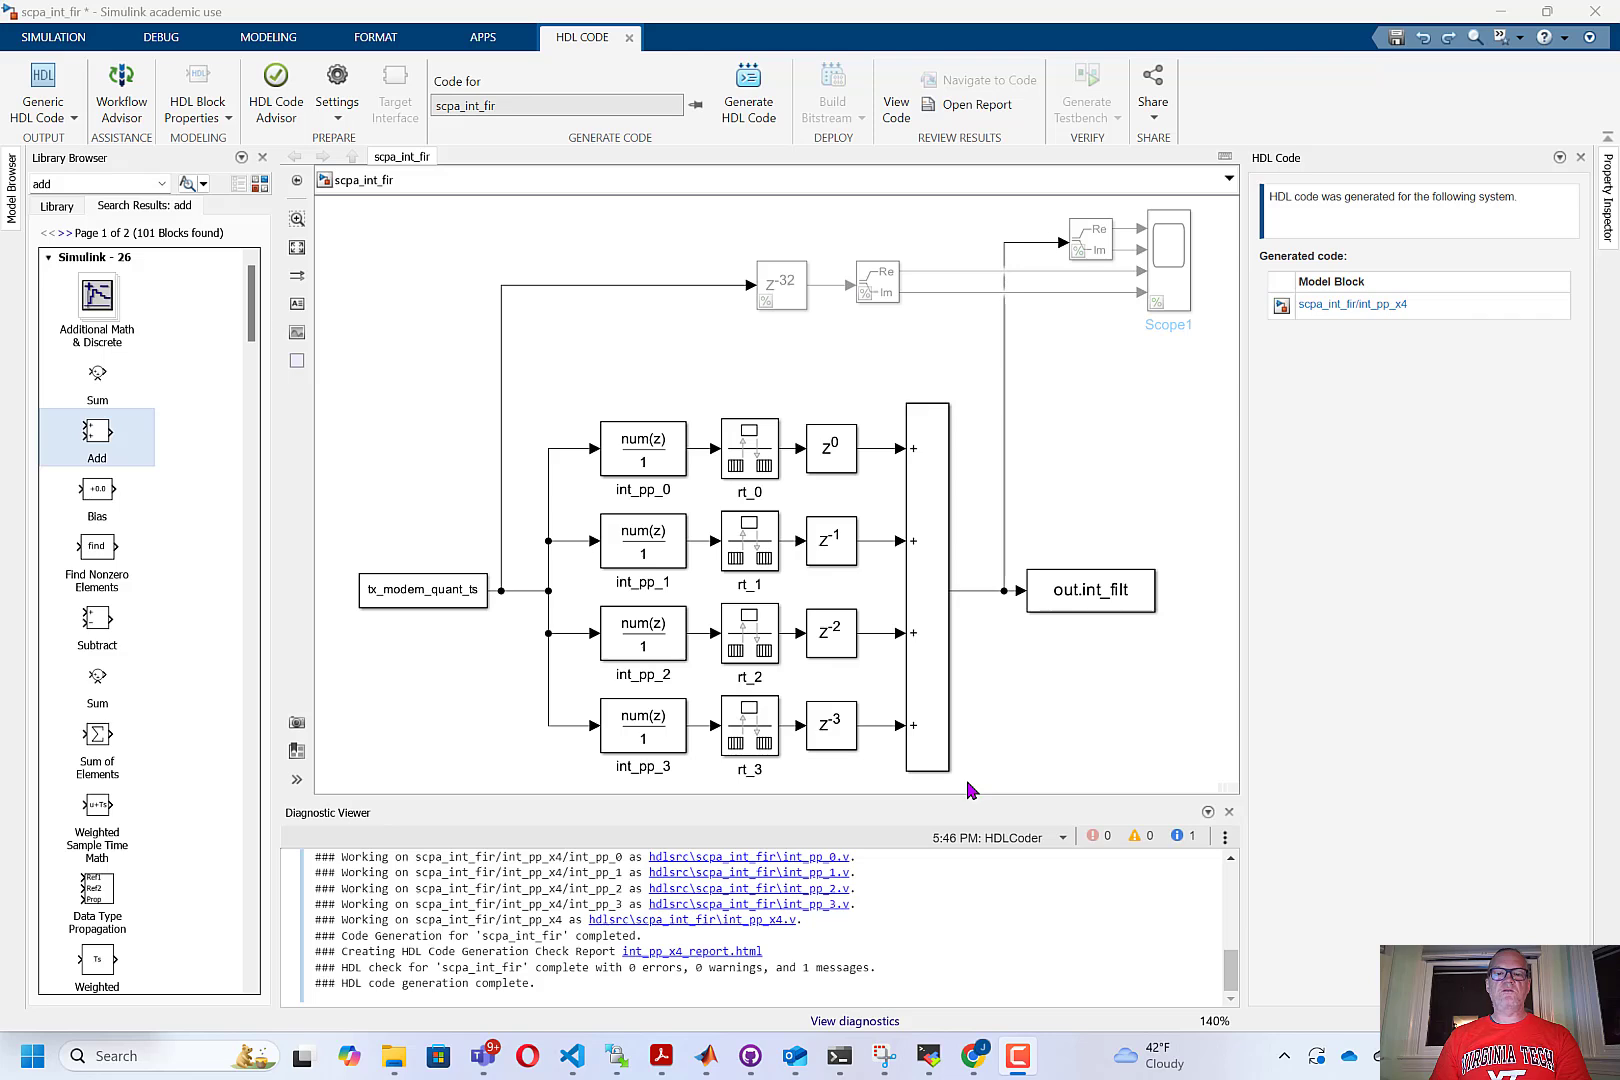
# - Group the int_pp branches, rt, delay and Add blocks into a subsystem named pp_int_x4
pyautogui.moveTo(971, 785); pyautogui.dragTo(533, 394)
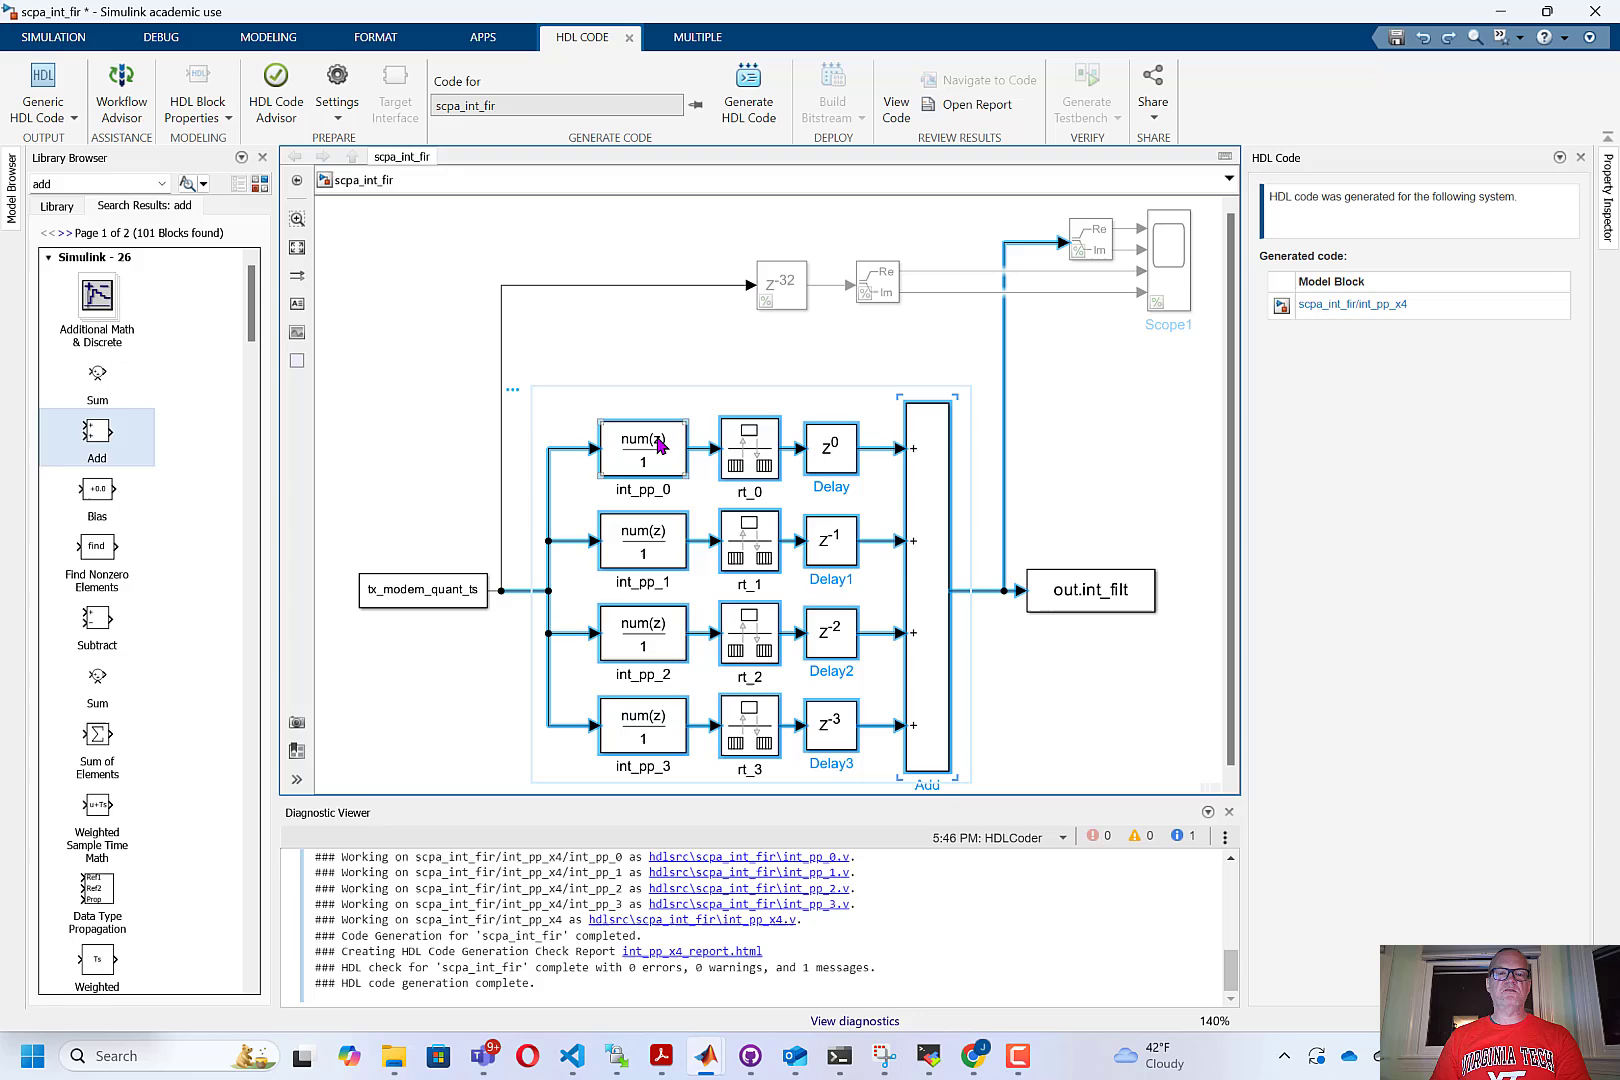
pyautogui.rightClick(672, 470)
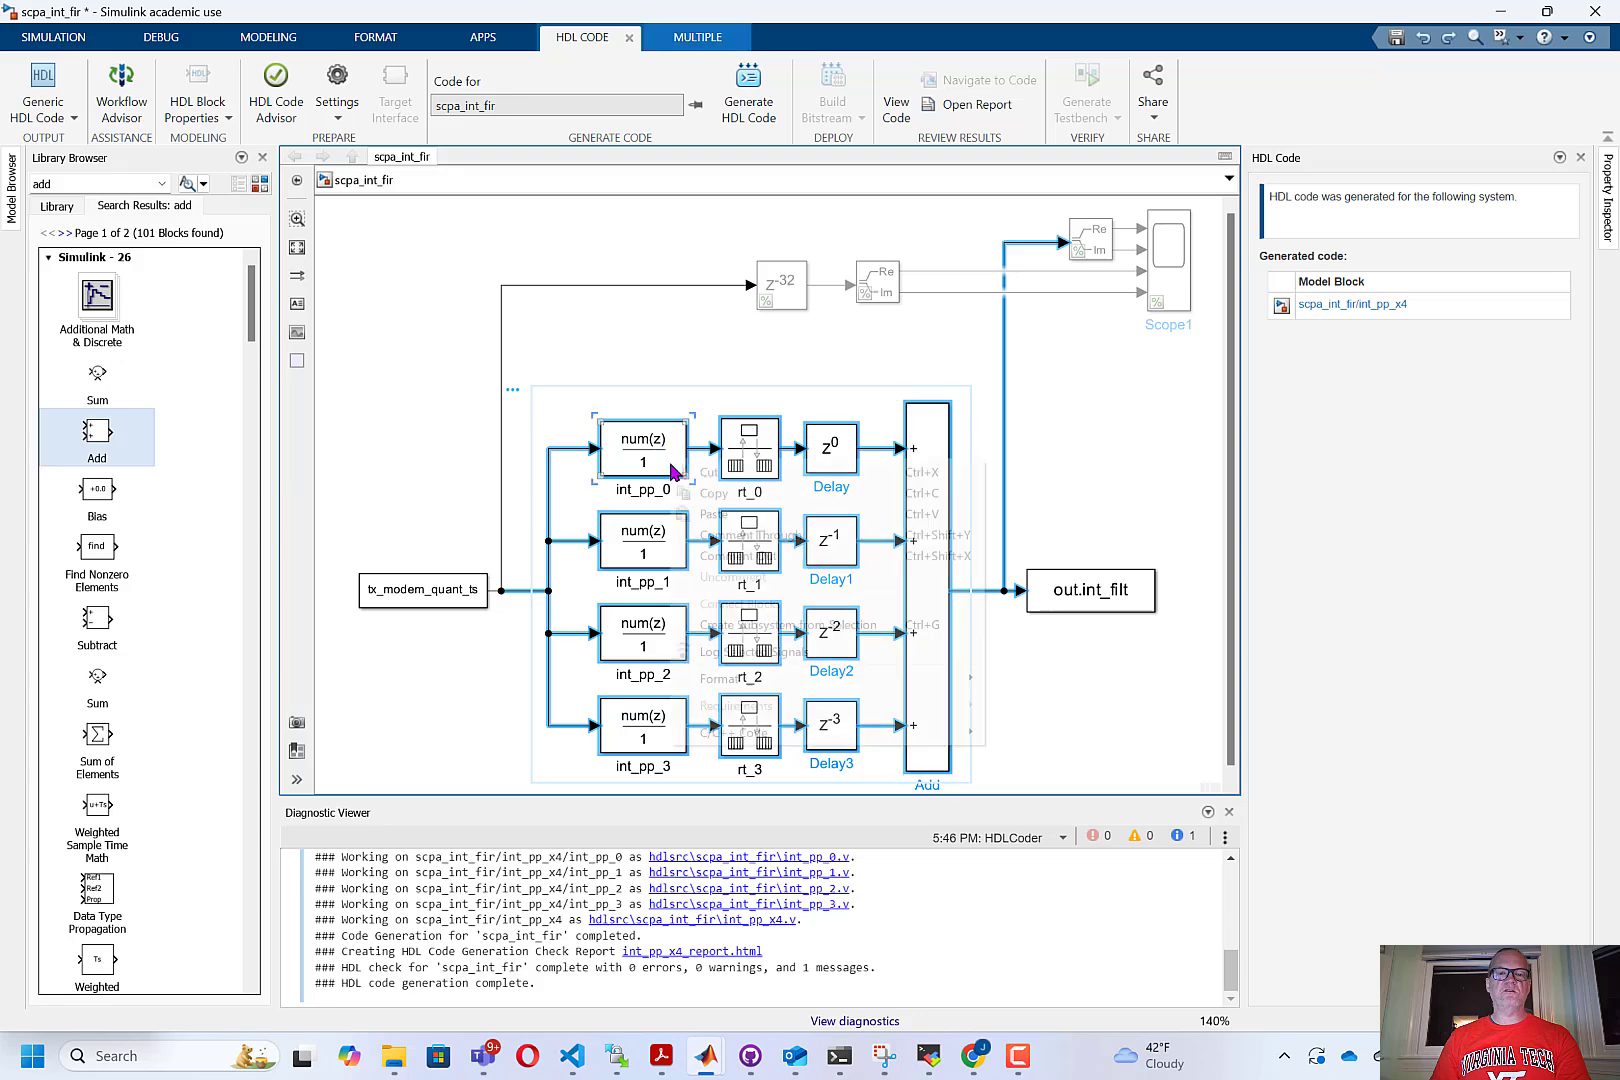
pyautogui.click(770, 627)
pyautogui.doubleClick(755, 640)
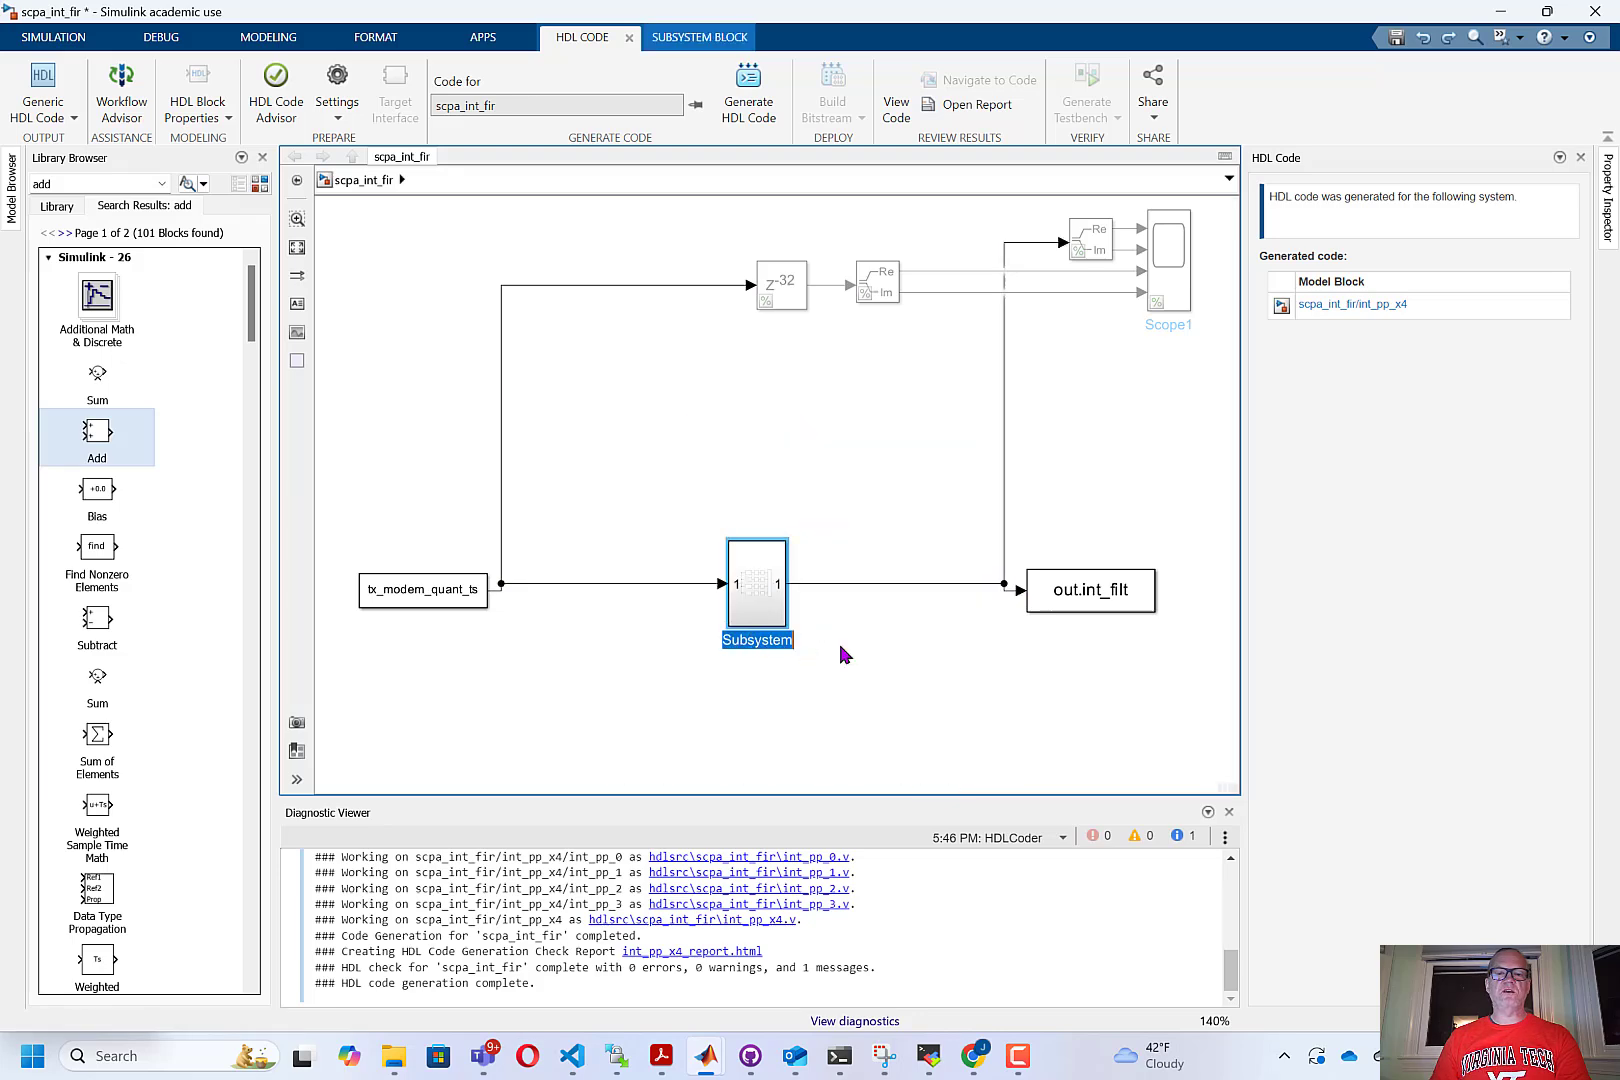
pyautogui.write('pp')
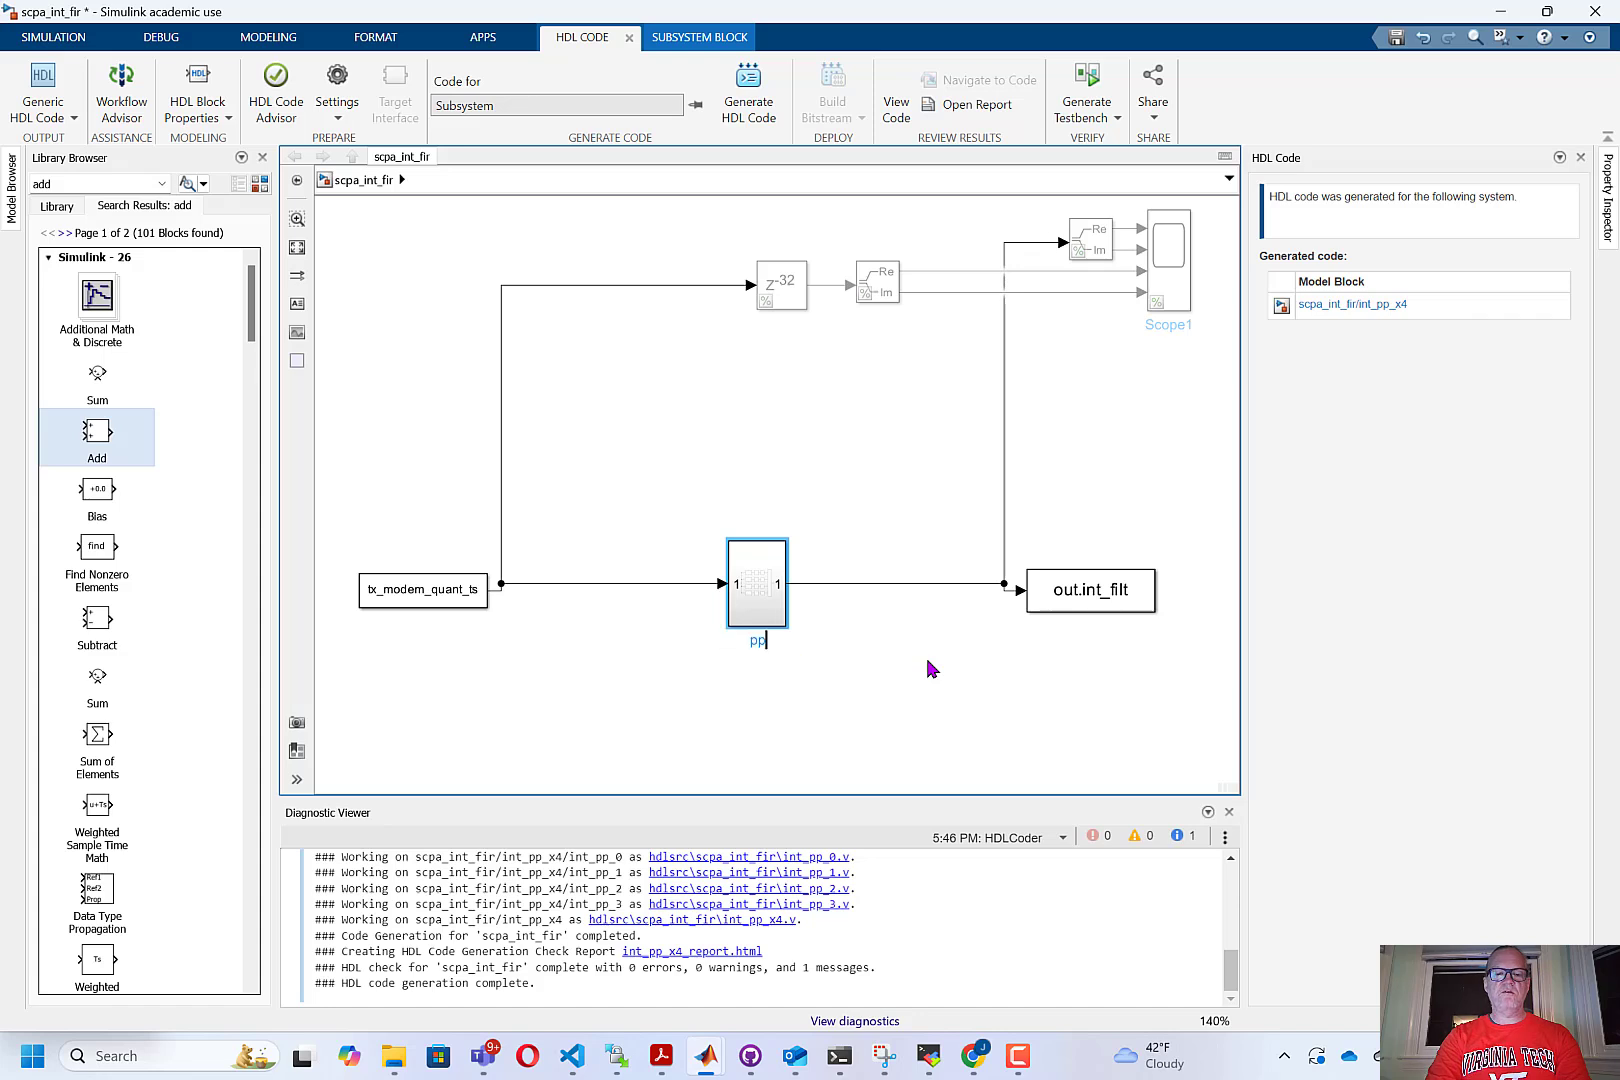
pyautogui.write('_int_x4')
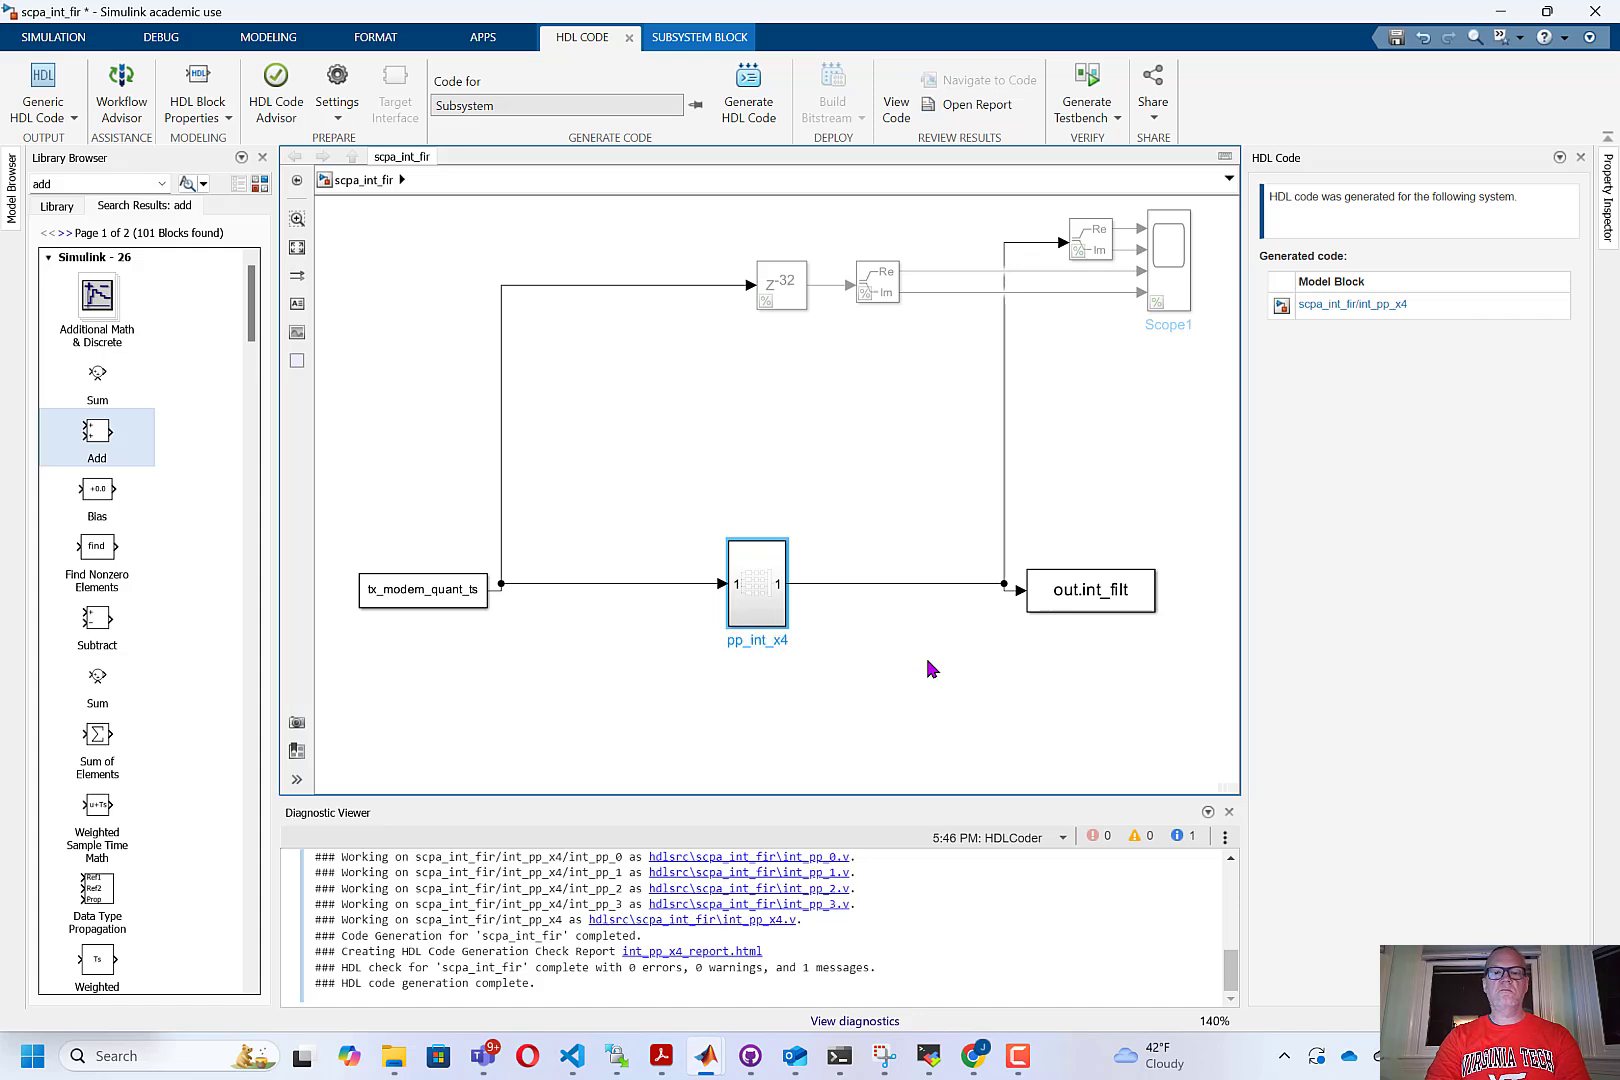
pyautogui.press('Return')
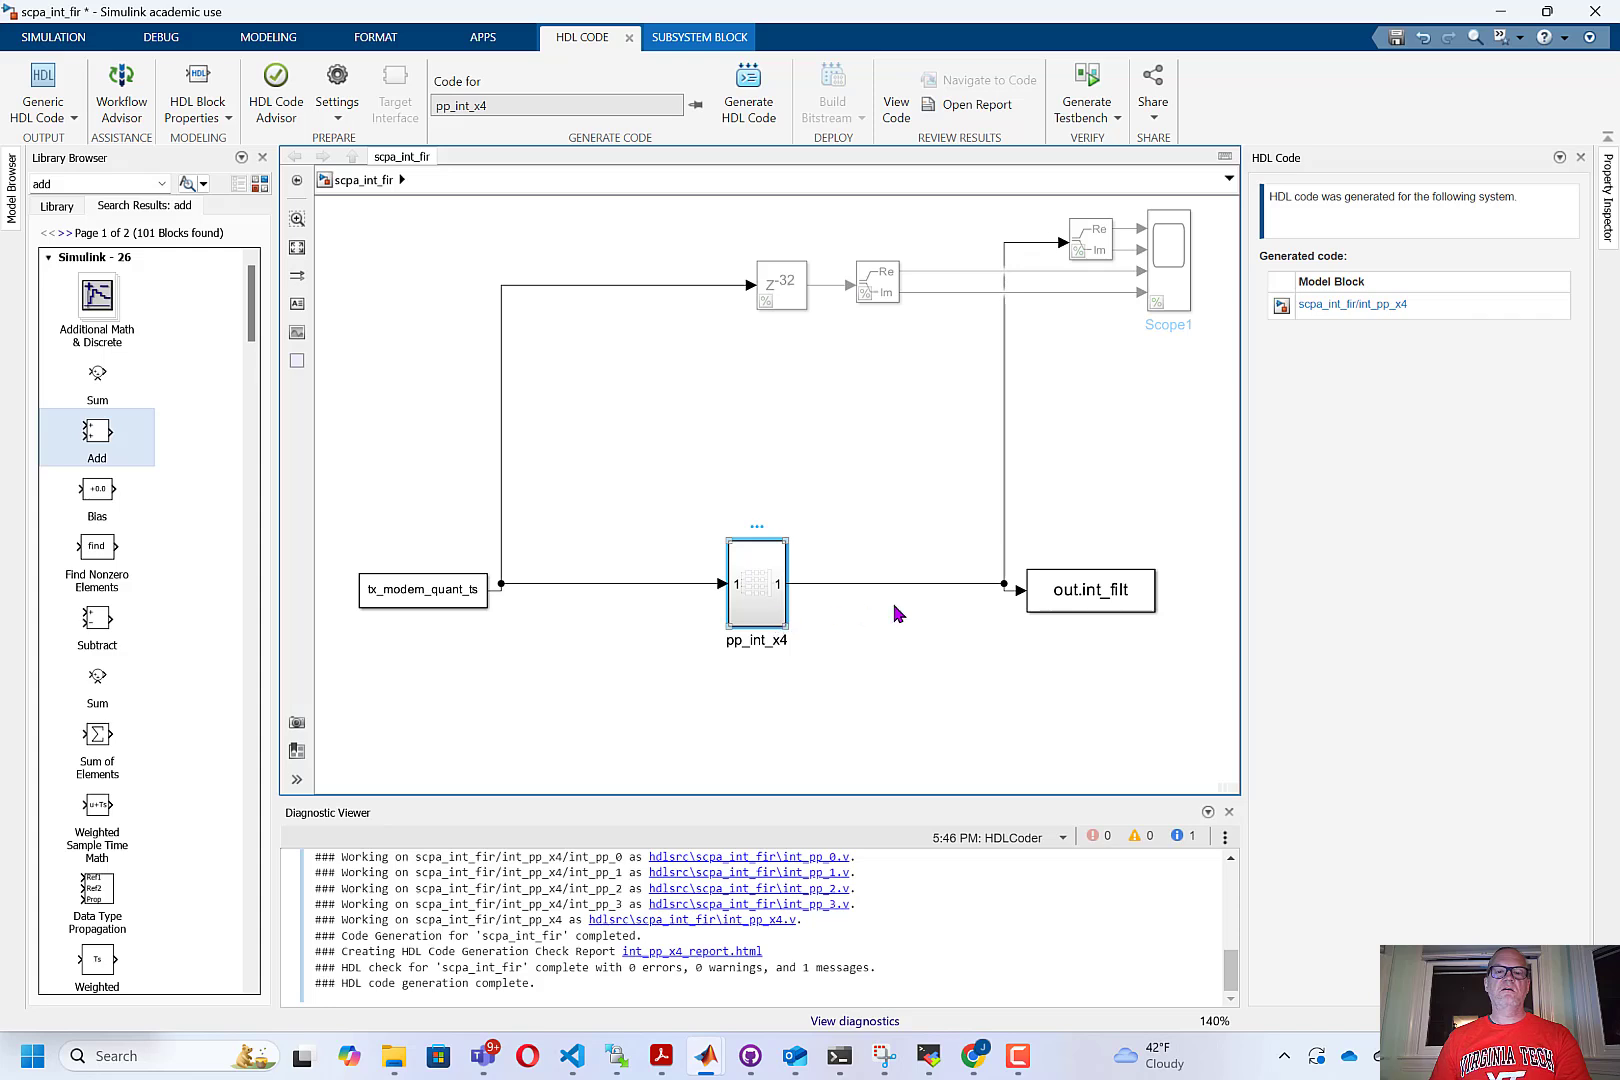
# - Open pp_int_x4 to show its four filter branches and adder
pyautogui.press('Return')
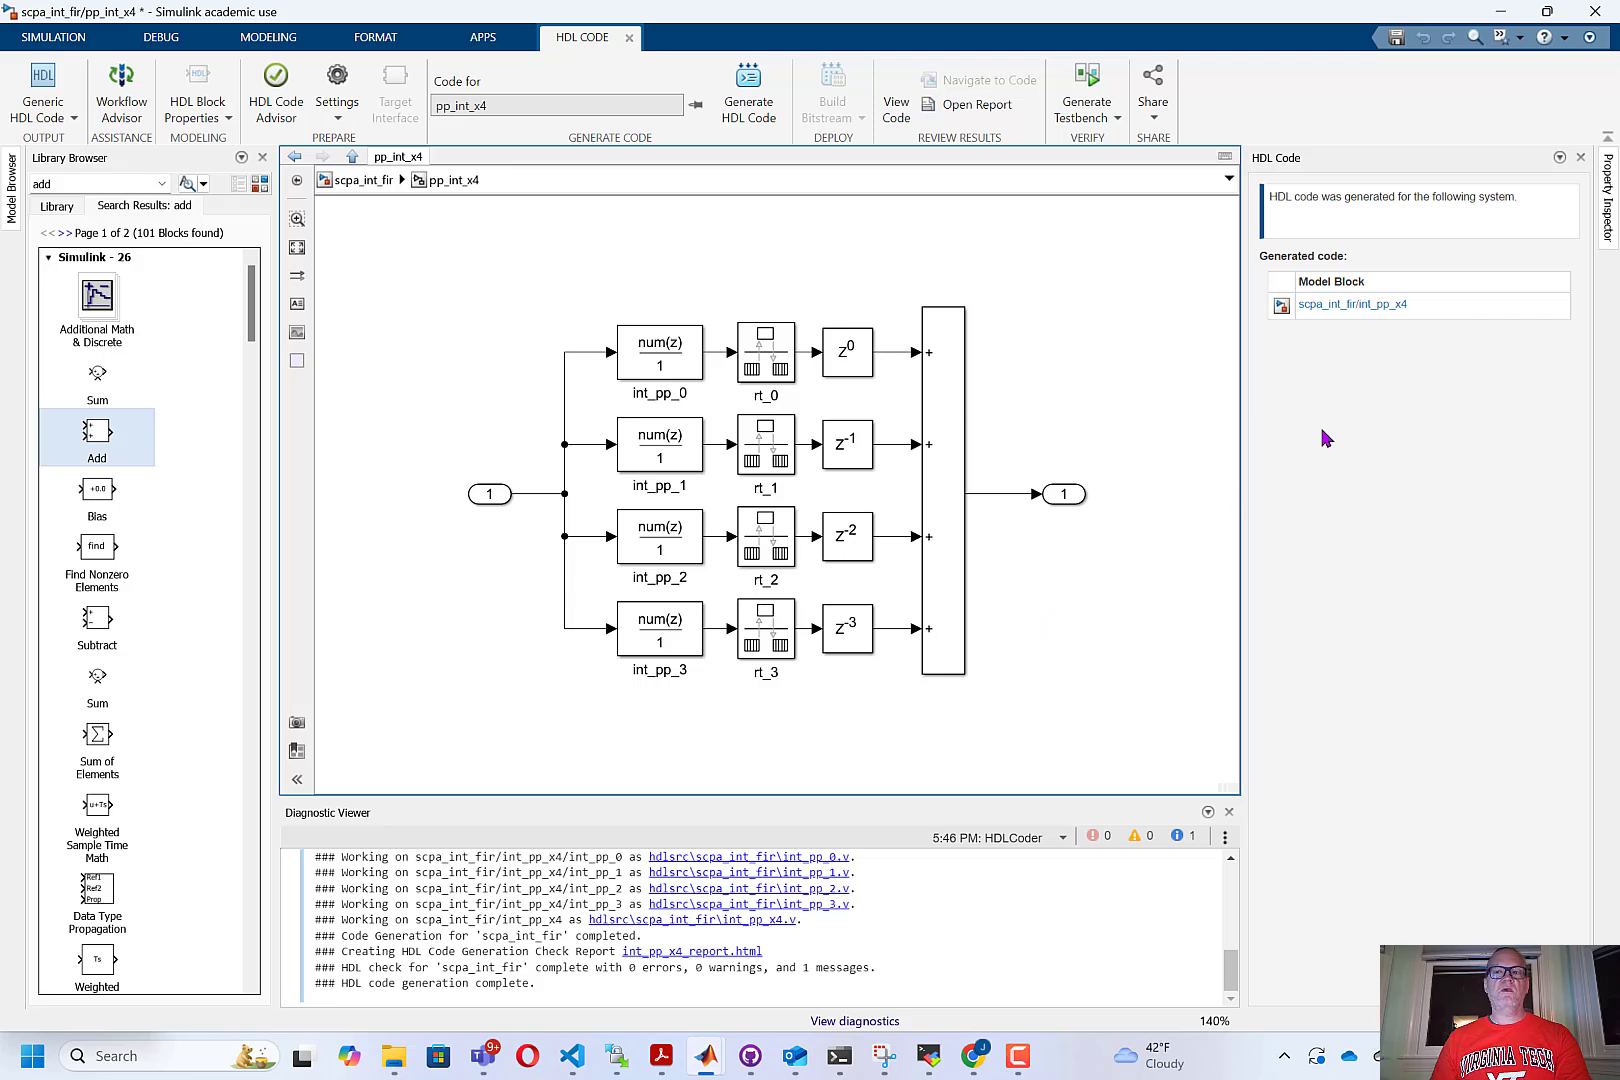
# - Open Configuration Parameters, browse Solver and Sample Time diagnostics, then show HDL Code Generation options
pyautogui.click(337, 80)
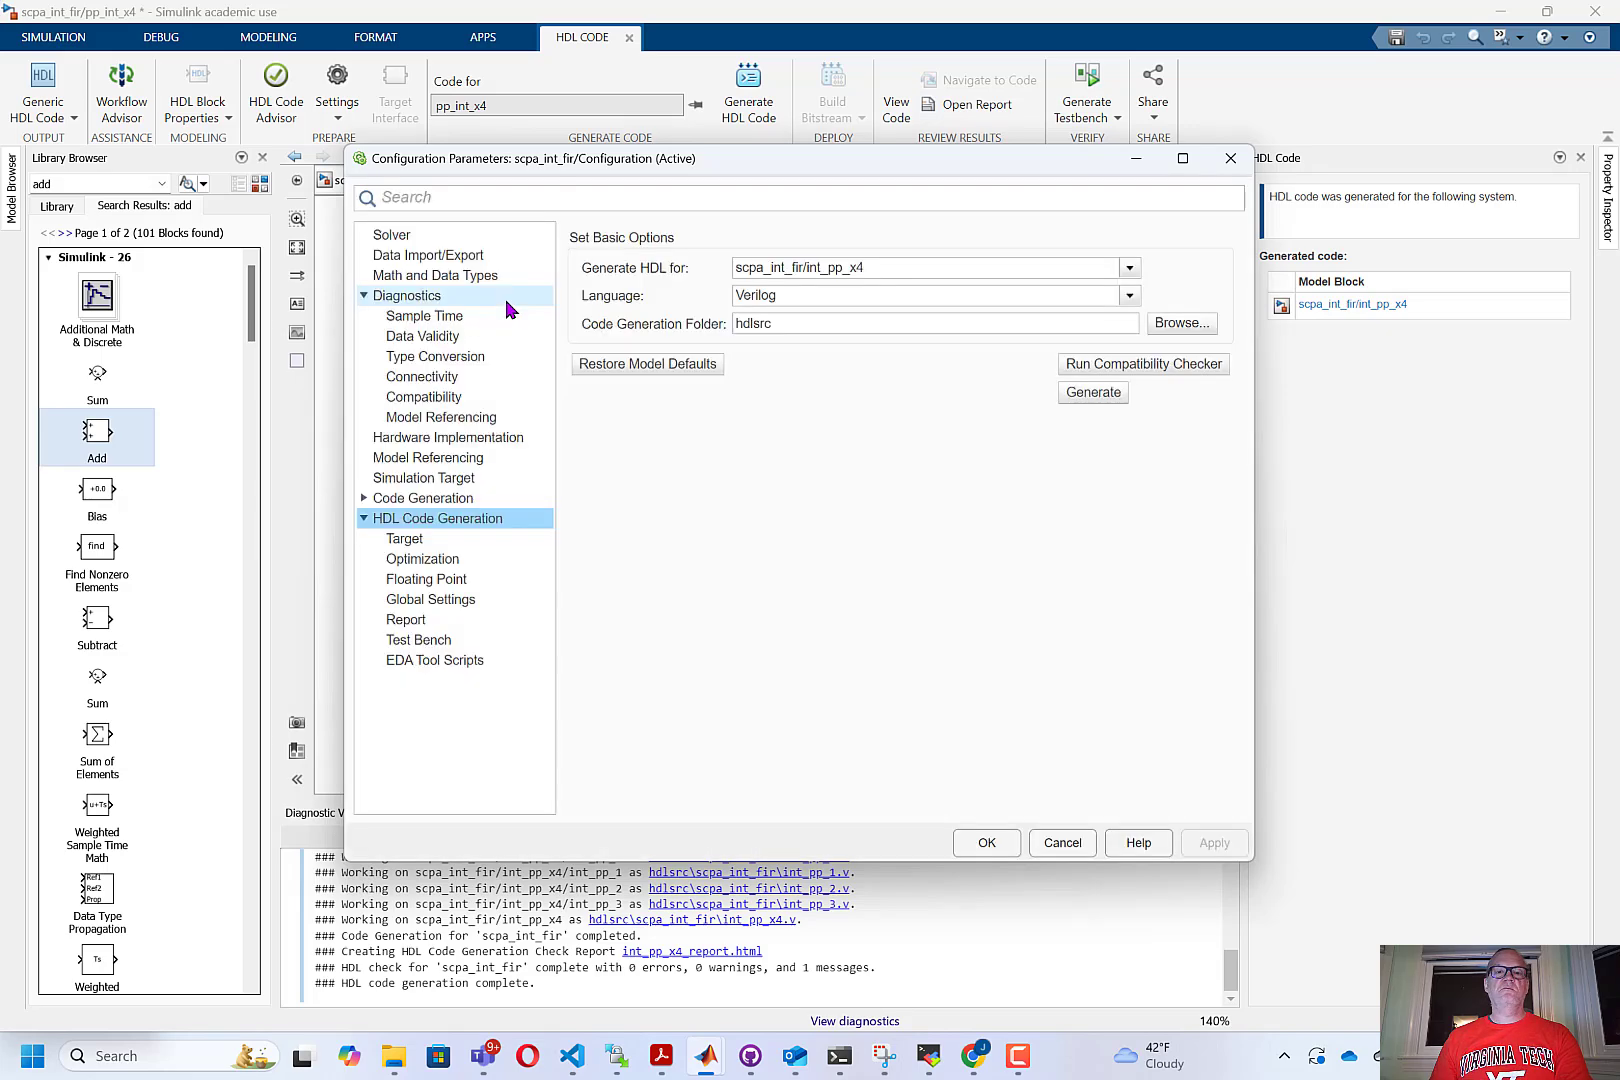
pyautogui.click(401, 234)
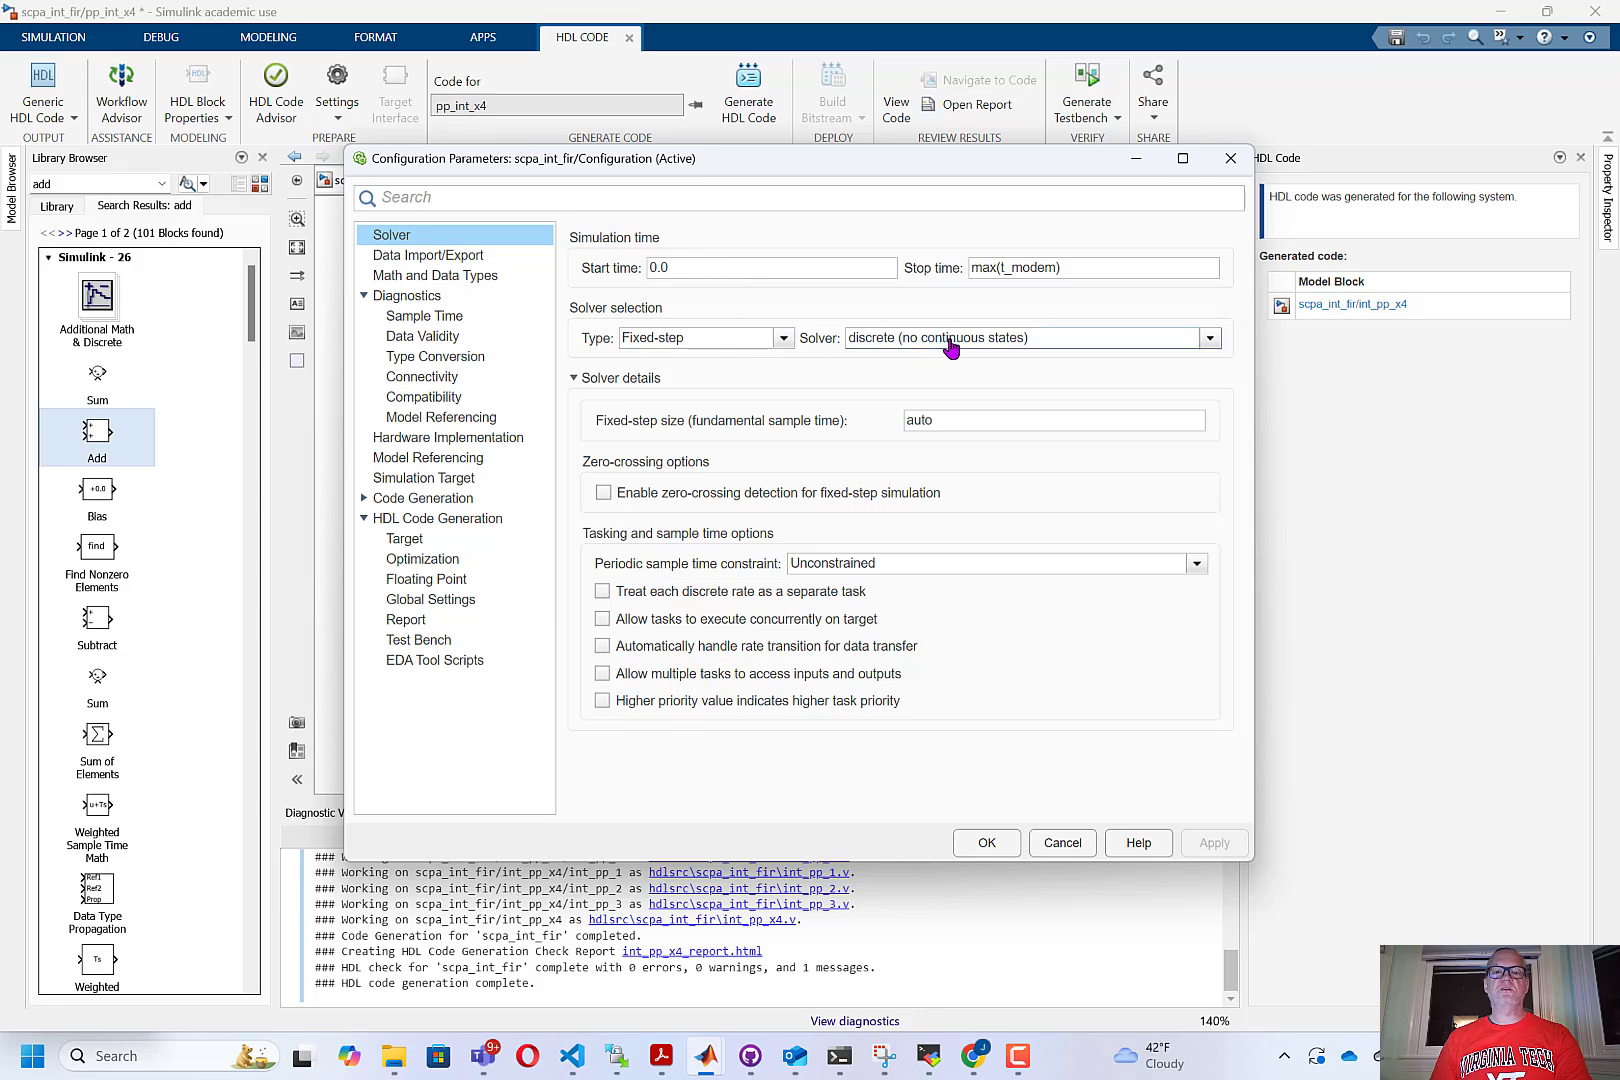
pyautogui.click(362, 296)
pyautogui.click(363, 296)
pyautogui.click(424, 315)
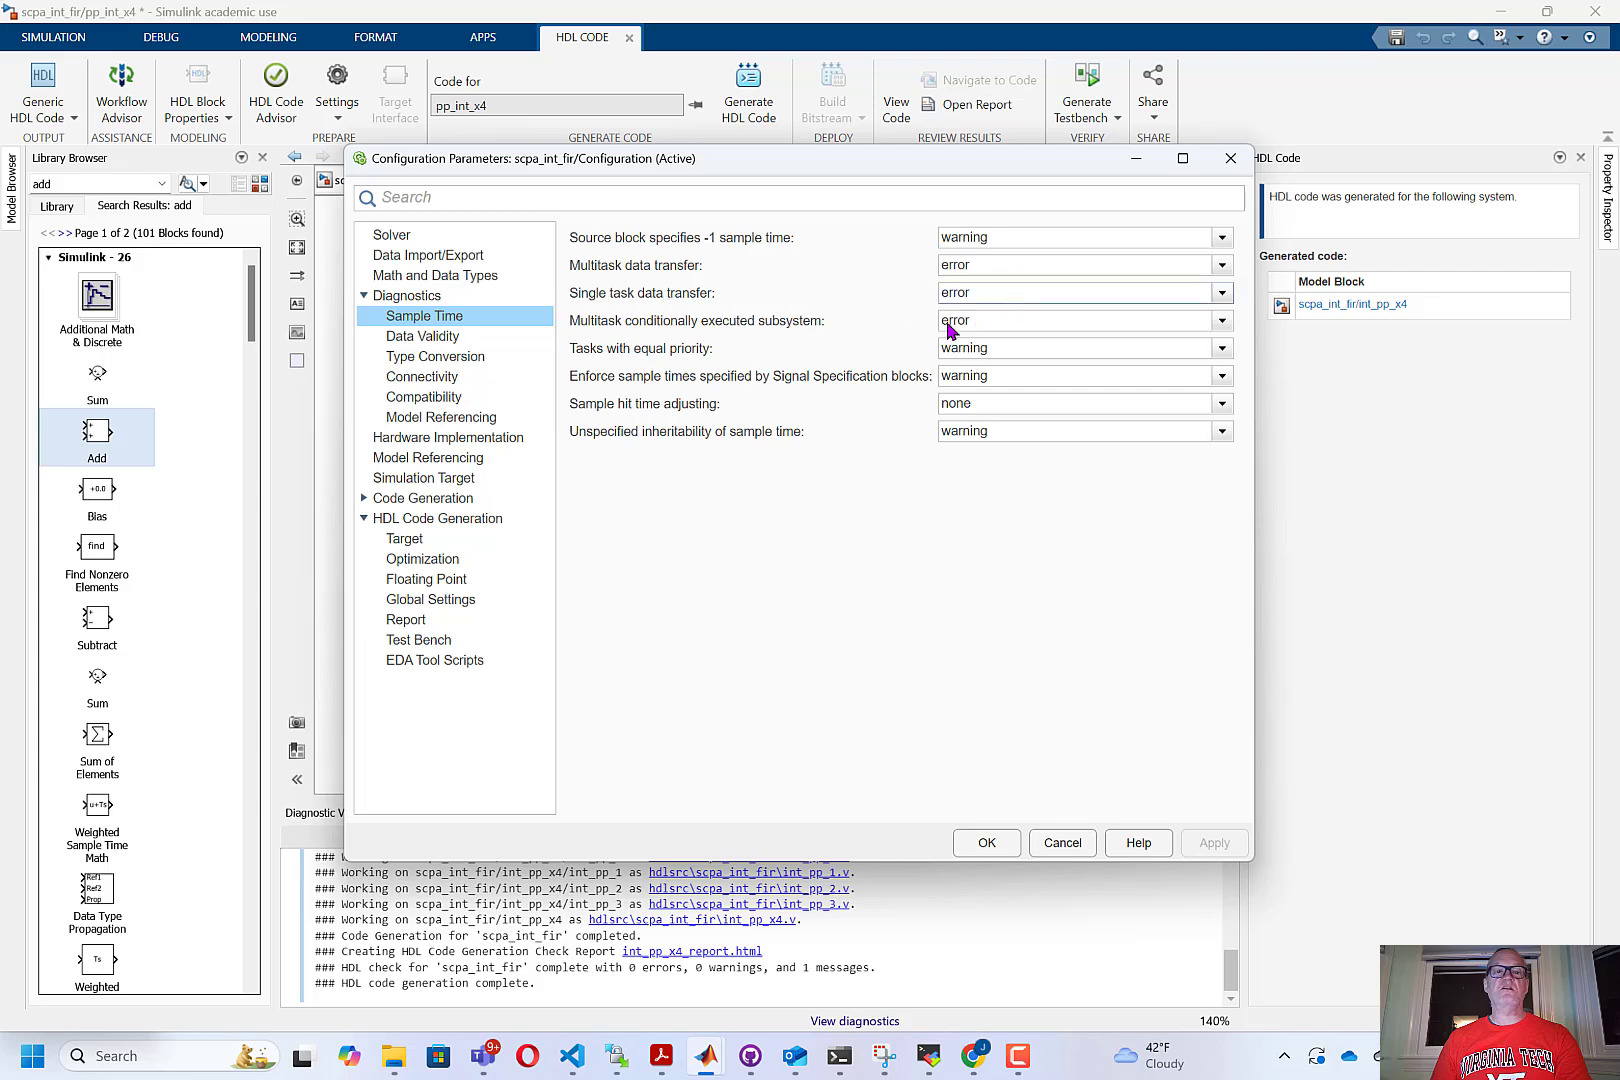
pyautogui.click(445, 519)
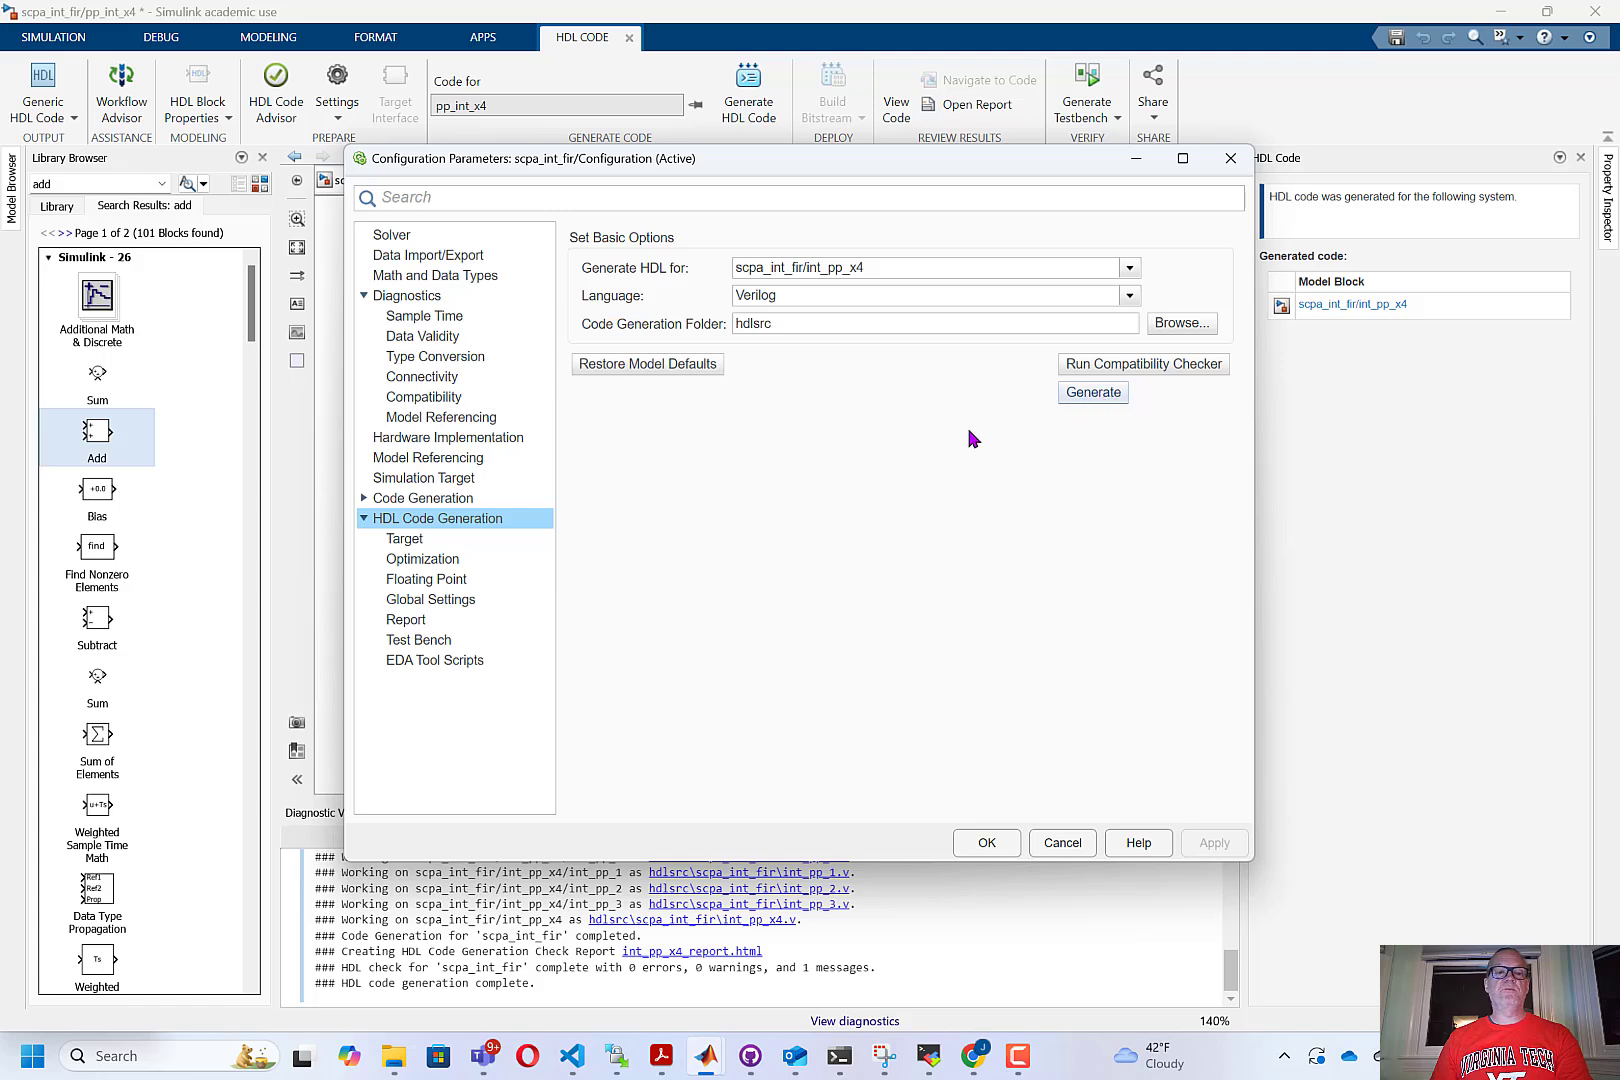
# - Generate Verilog for pp_int_x4 and view pp_int_x4.v in the HDL Code panel
pyautogui.click(1105, 400)
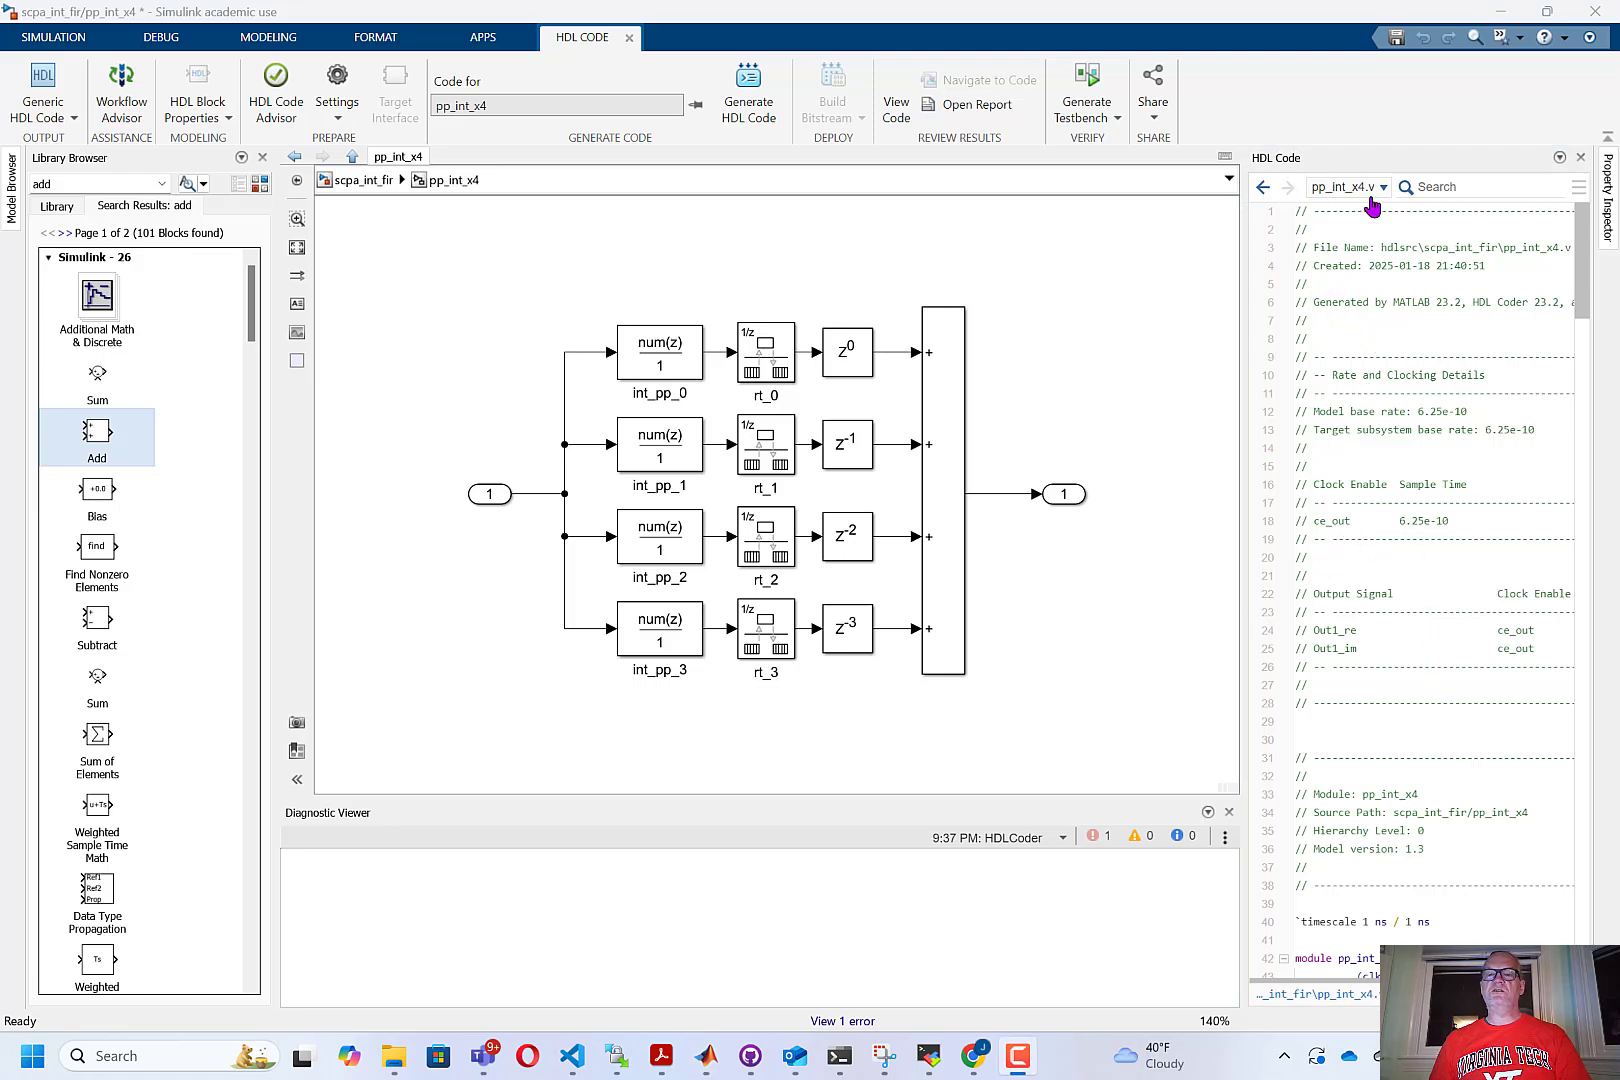
# - Review pp_int_x4.v's port, wire and branch code, then select the int_pp_0 block
pyautogui.scroll(-11, 1408, 521)
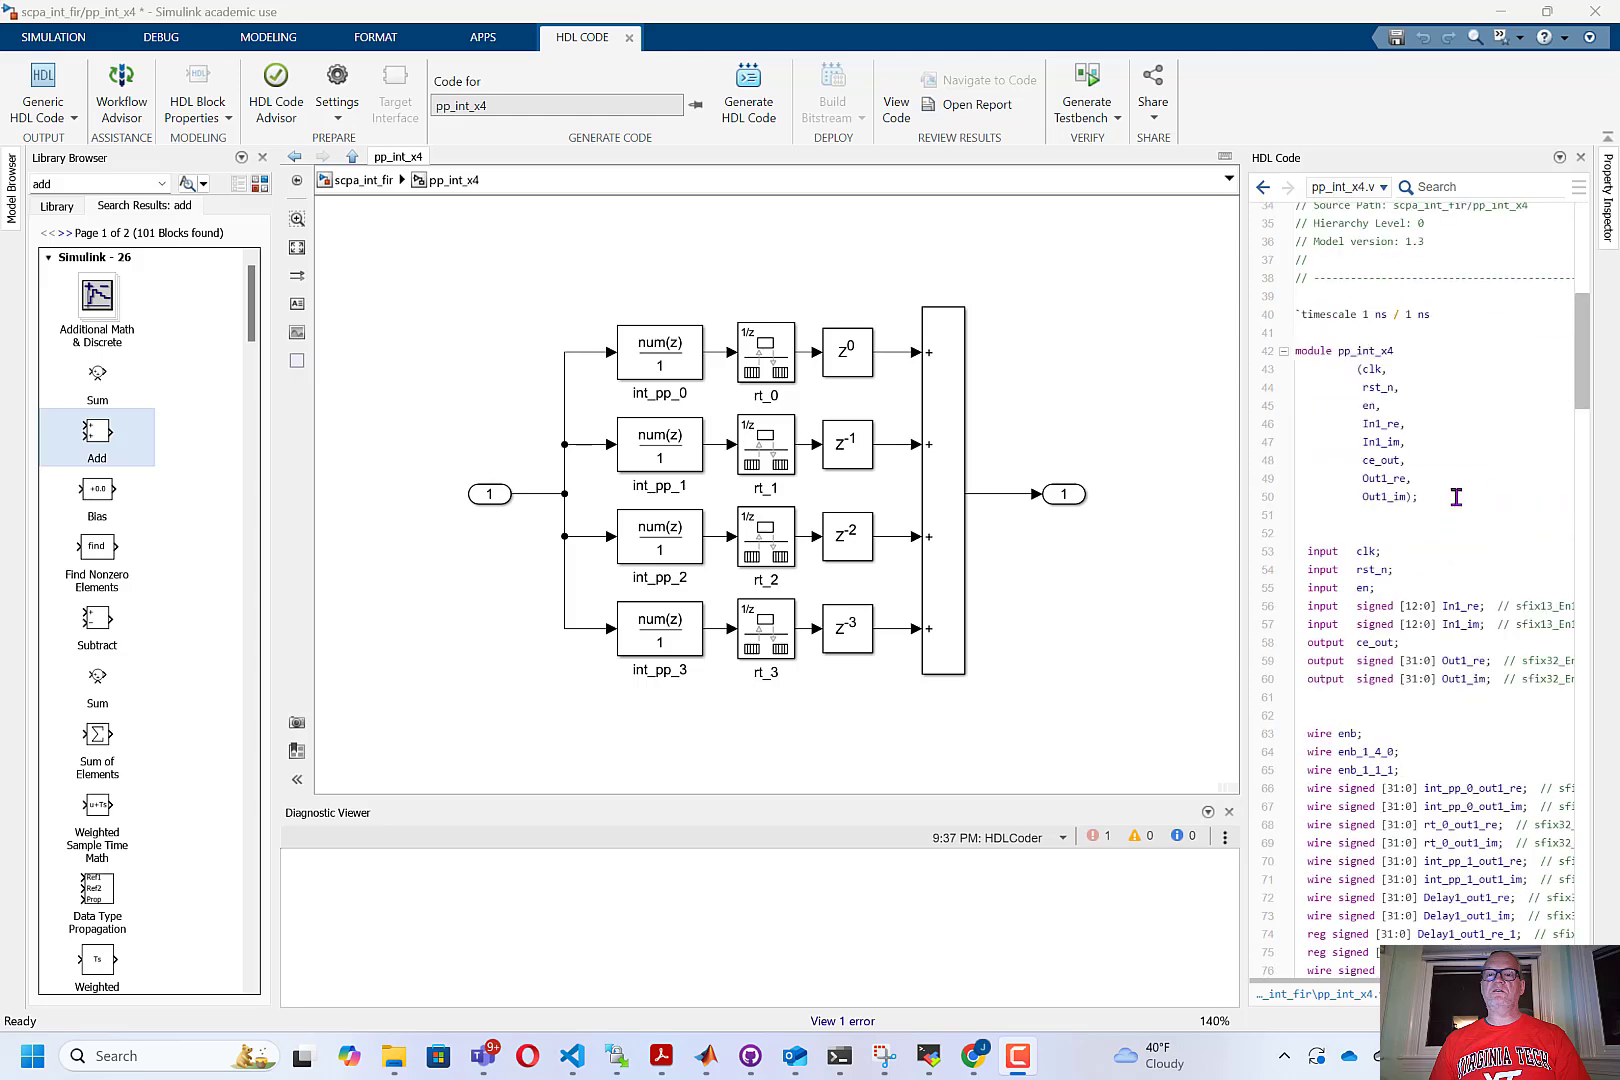
pyautogui.hscroll(3, 1589, 397)
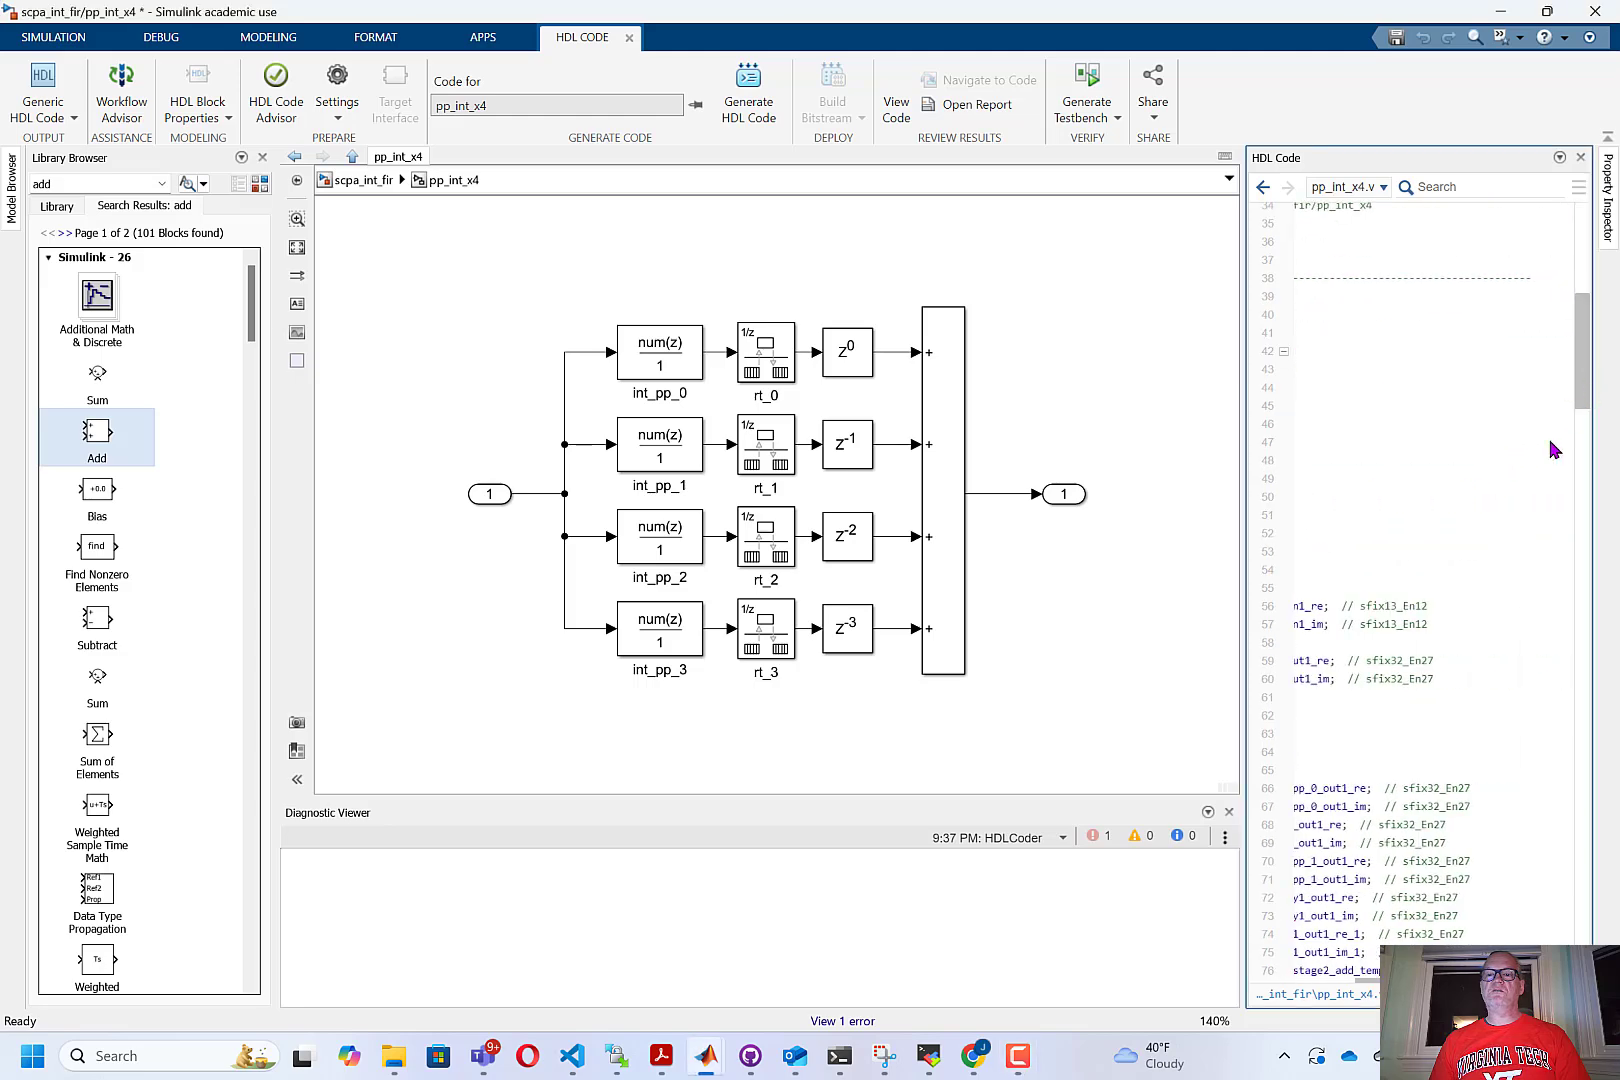
pyautogui.moveTo(1368, 992); pyautogui.dragTo(1354, 845)
pyautogui.scroll(-9, 1354, 845)
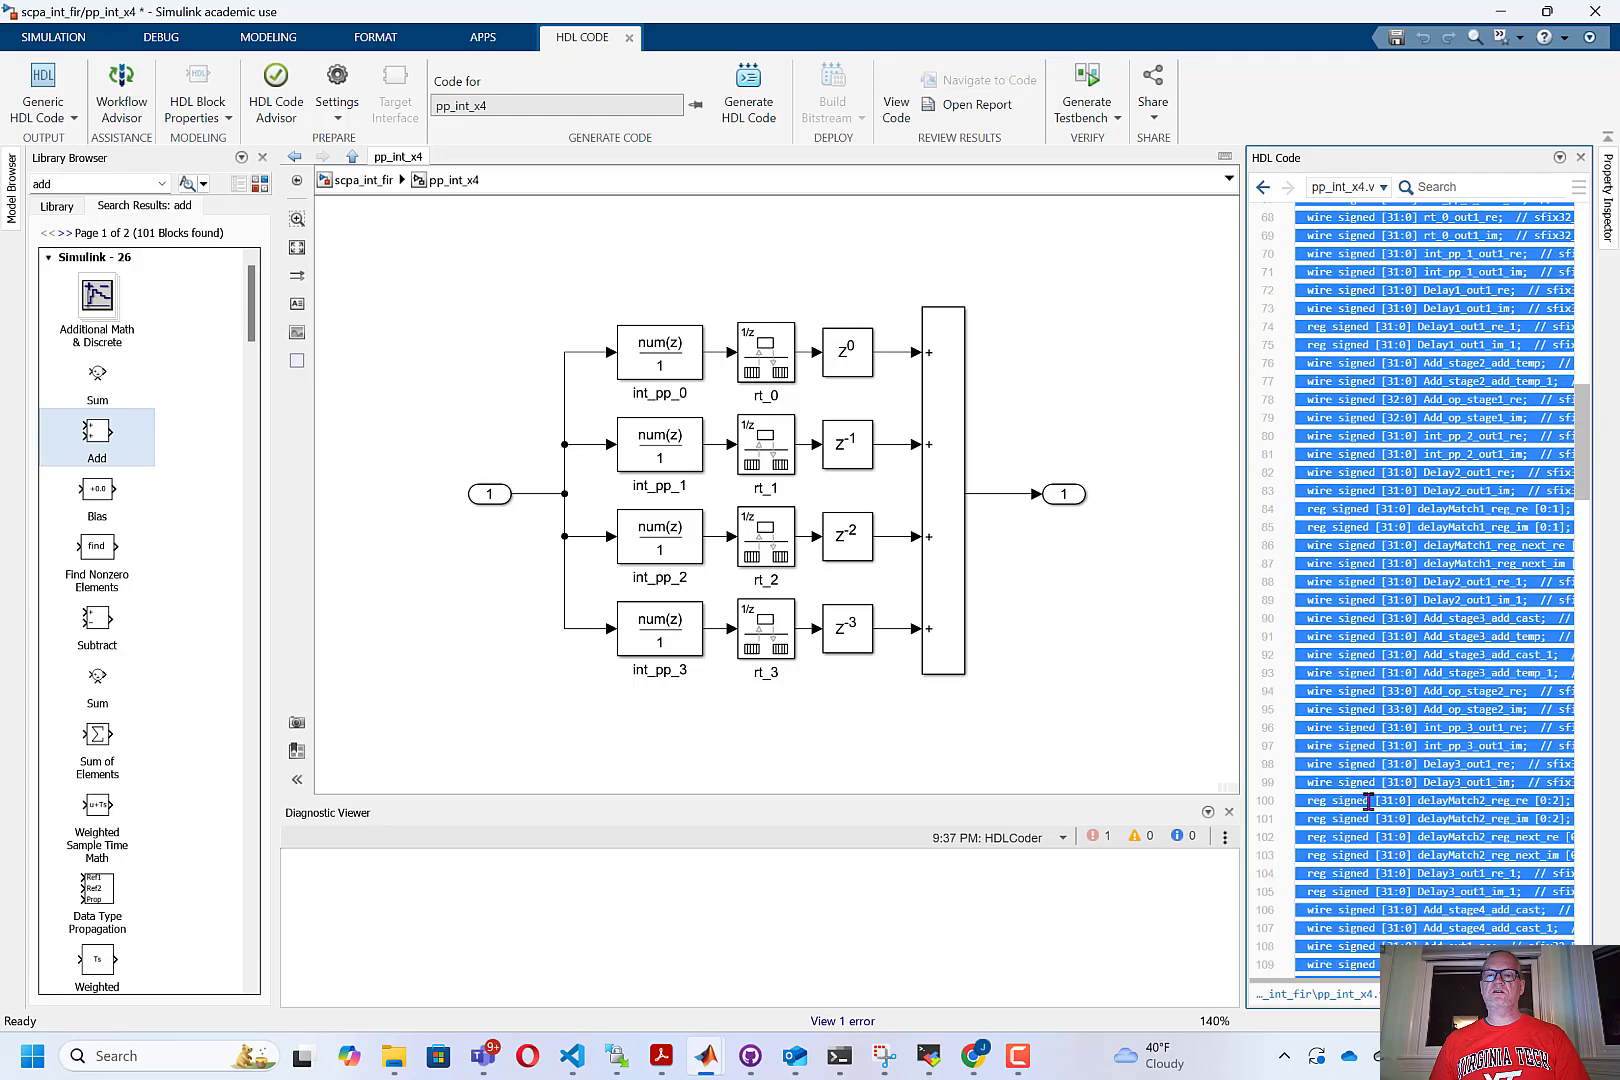
pyautogui.click(1355, 800)
pyautogui.moveTo(1582, 490); pyautogui.dragTo(1577, 648)
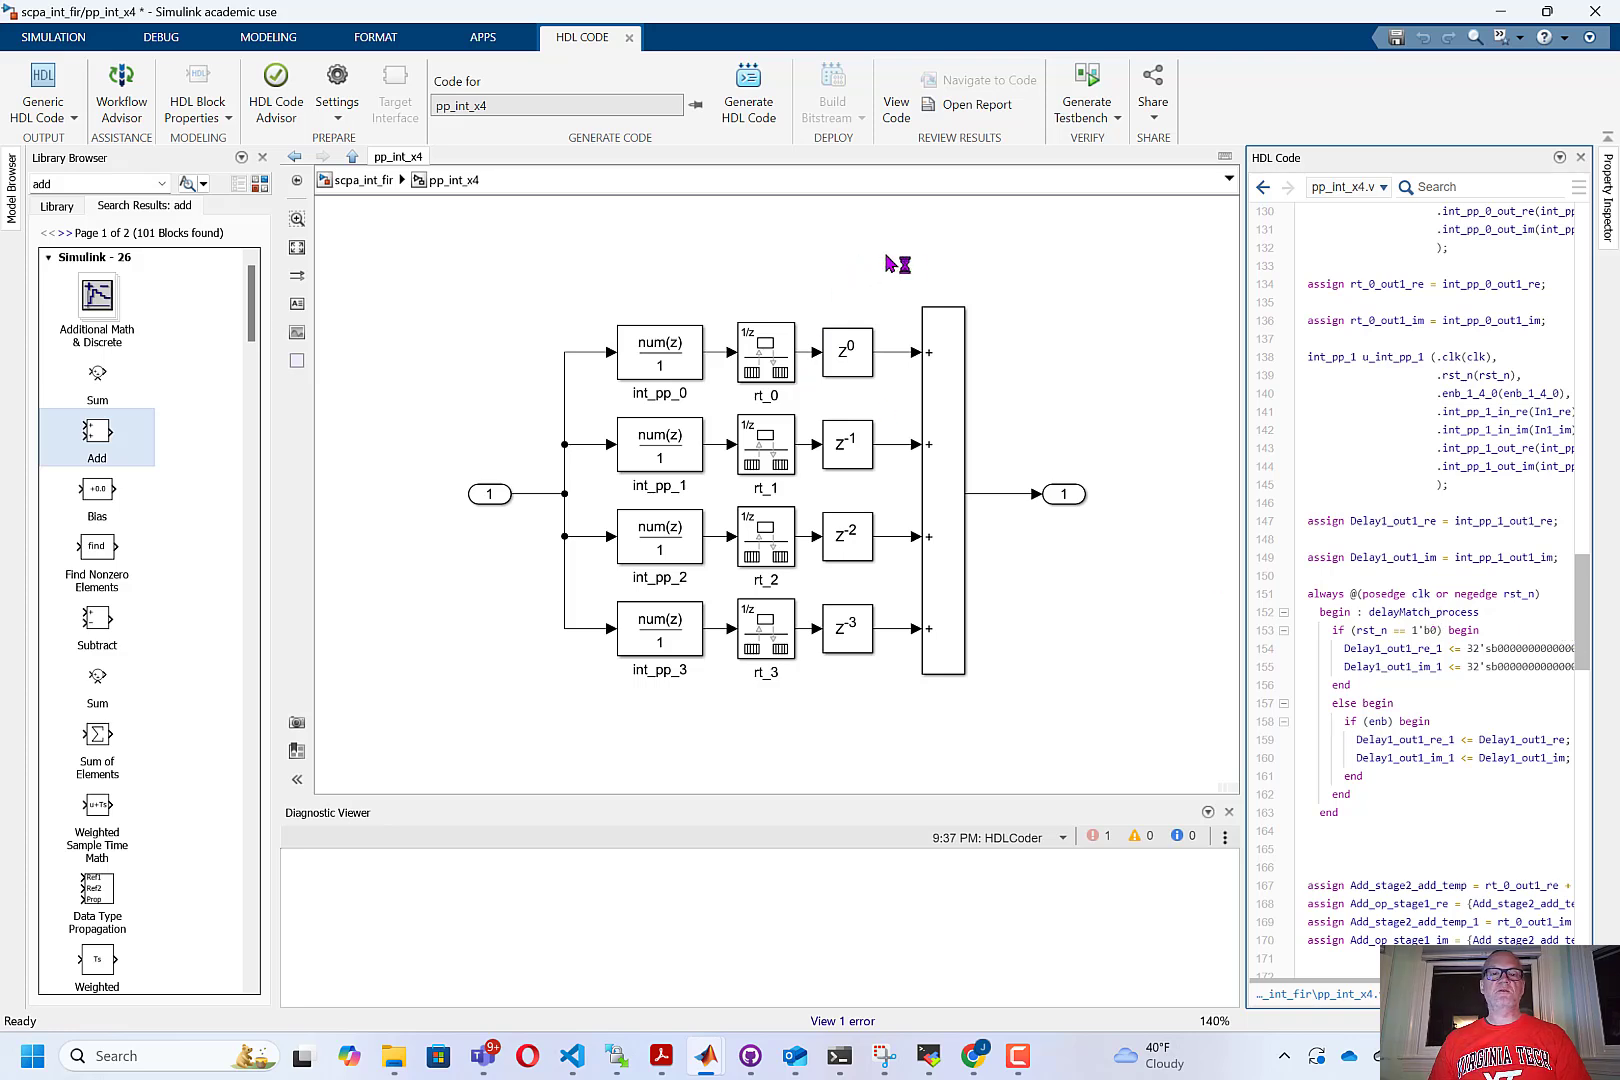
pyautogui.click(690, 356)
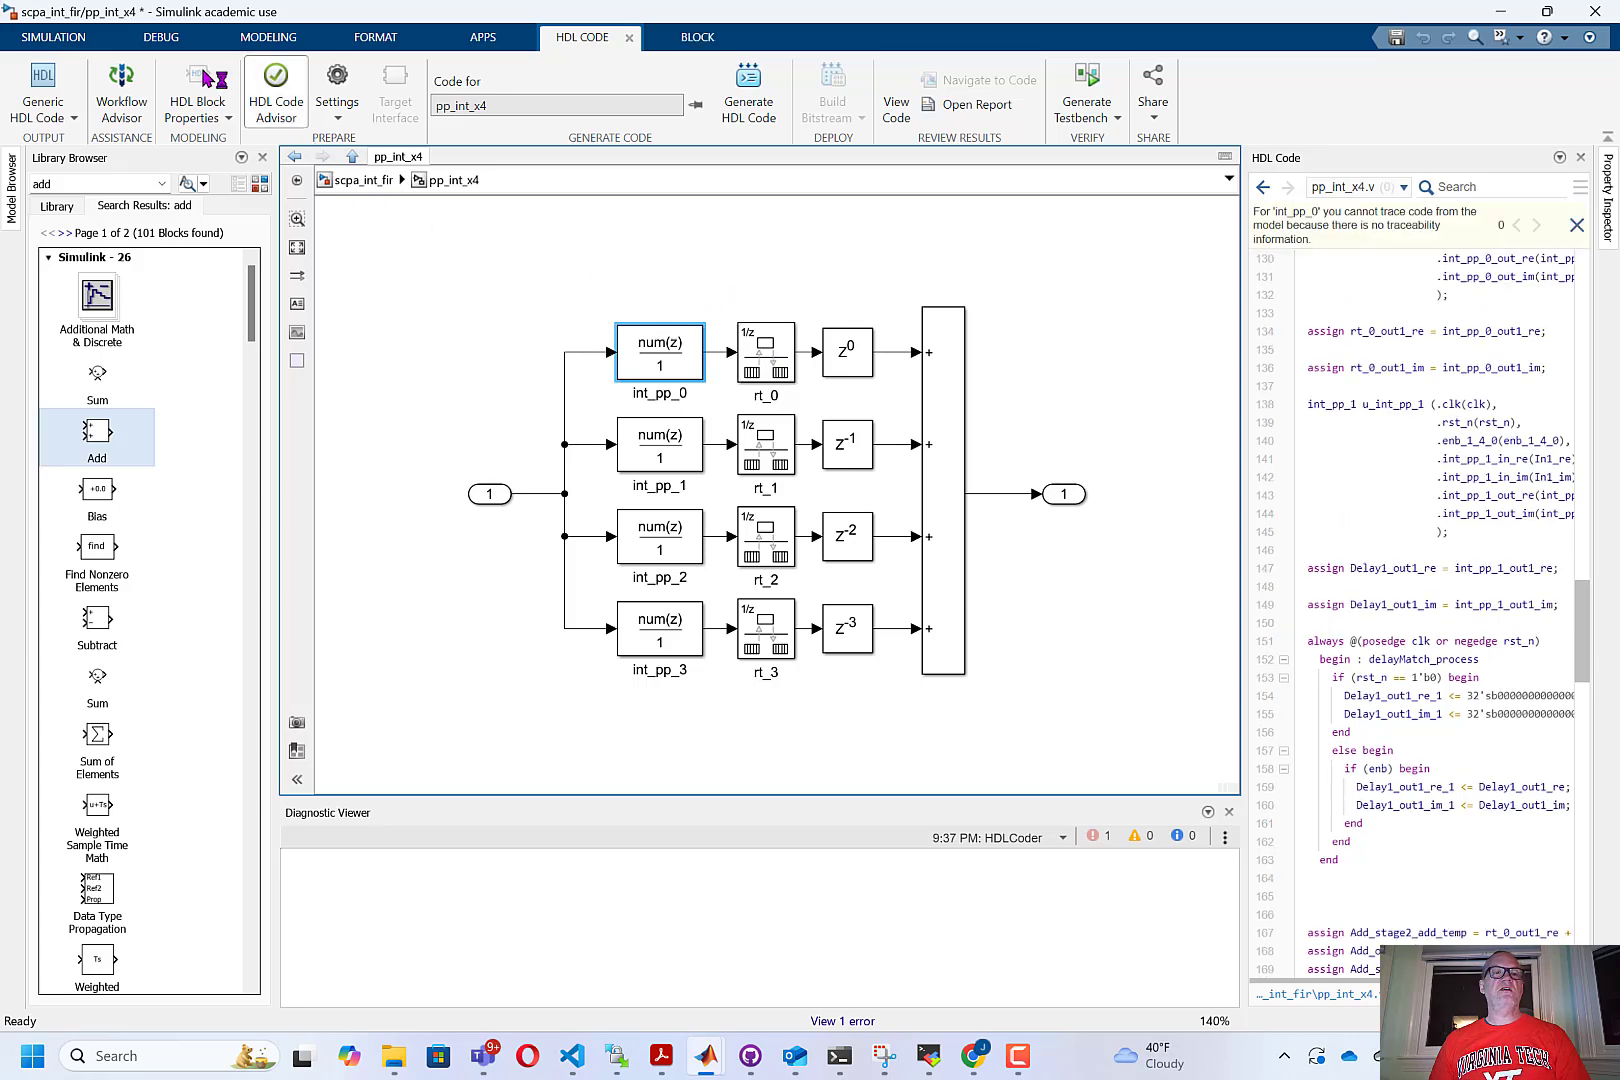
pyautogui.rightClick(676, 347)
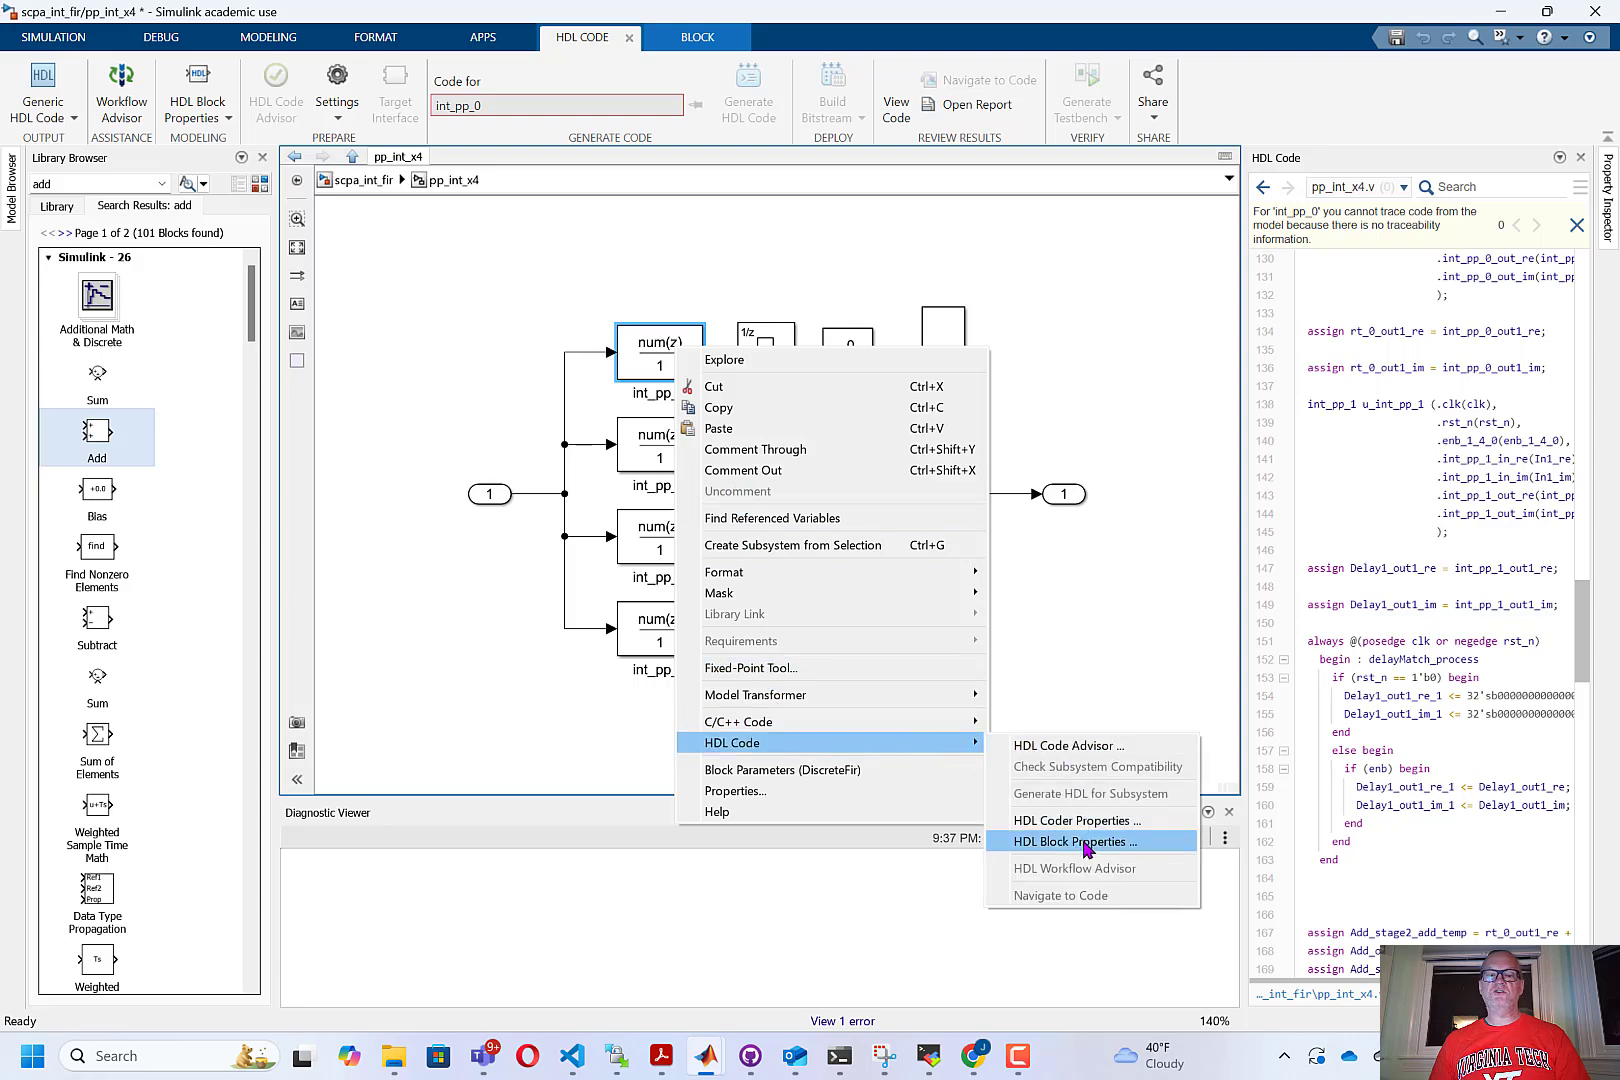
pyautogui.click(1088, 847)
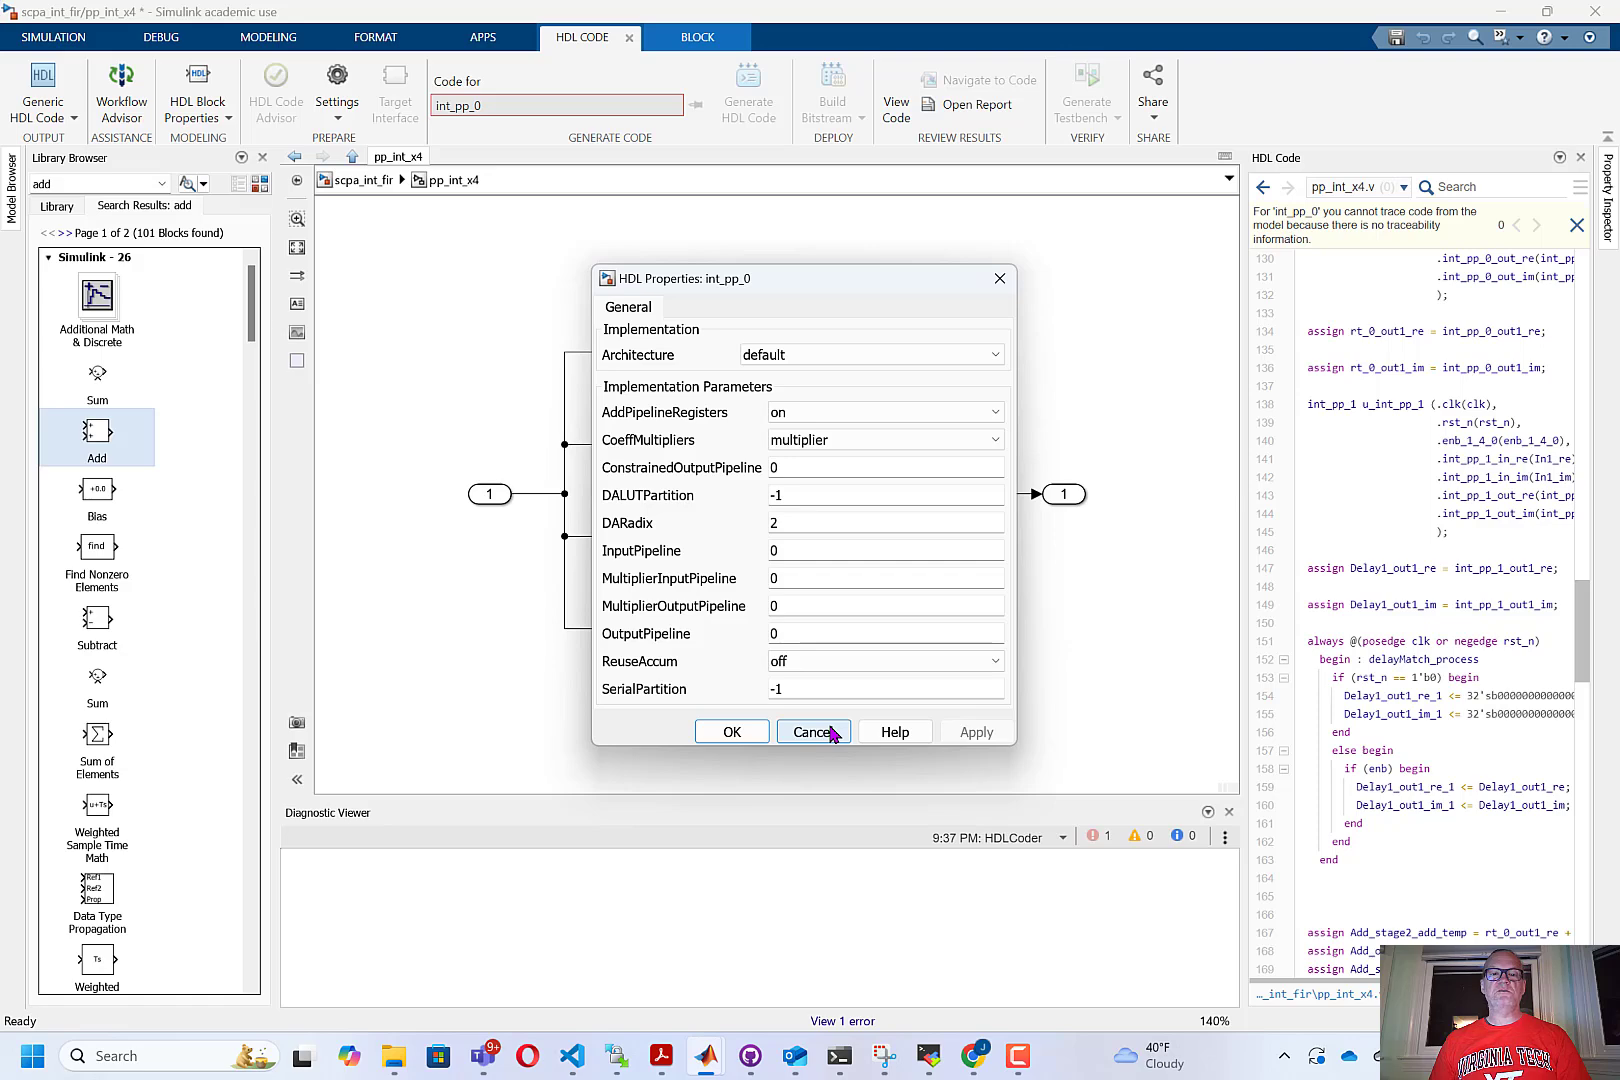
pyautogui.click(831, 732)
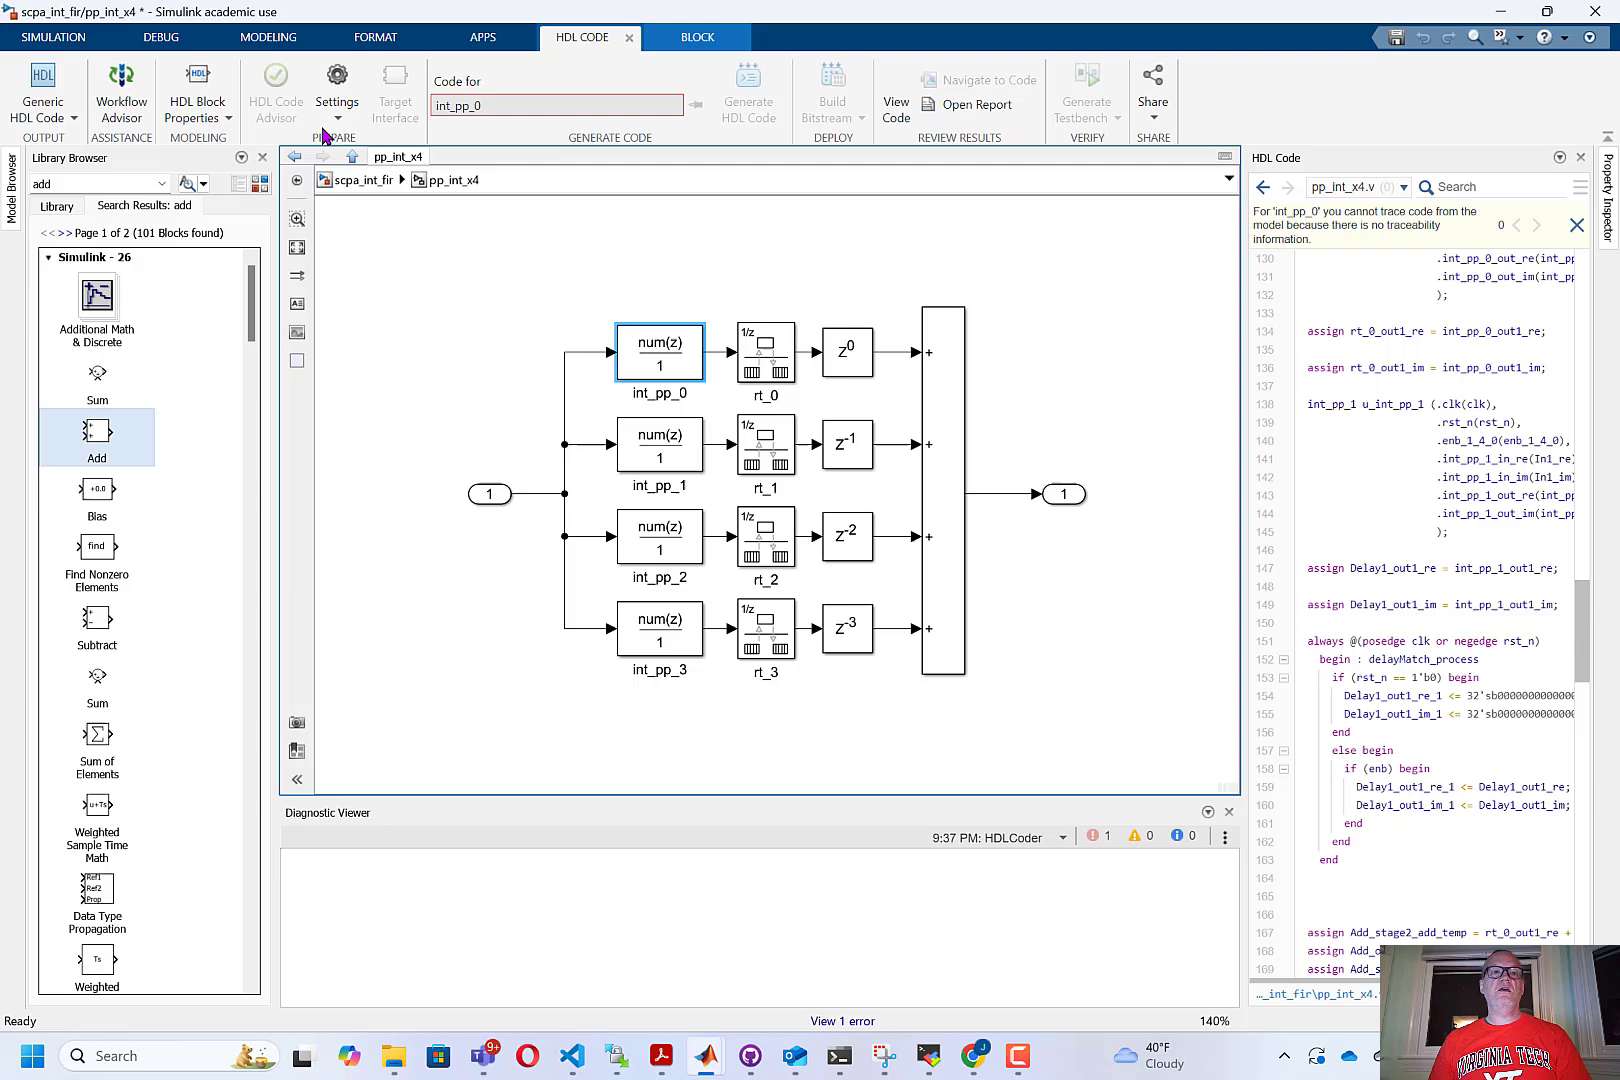
# - Show the HDL Code Generation Optimization pipelining options in Configuration Parameters
pyautogui.click(337, 82)
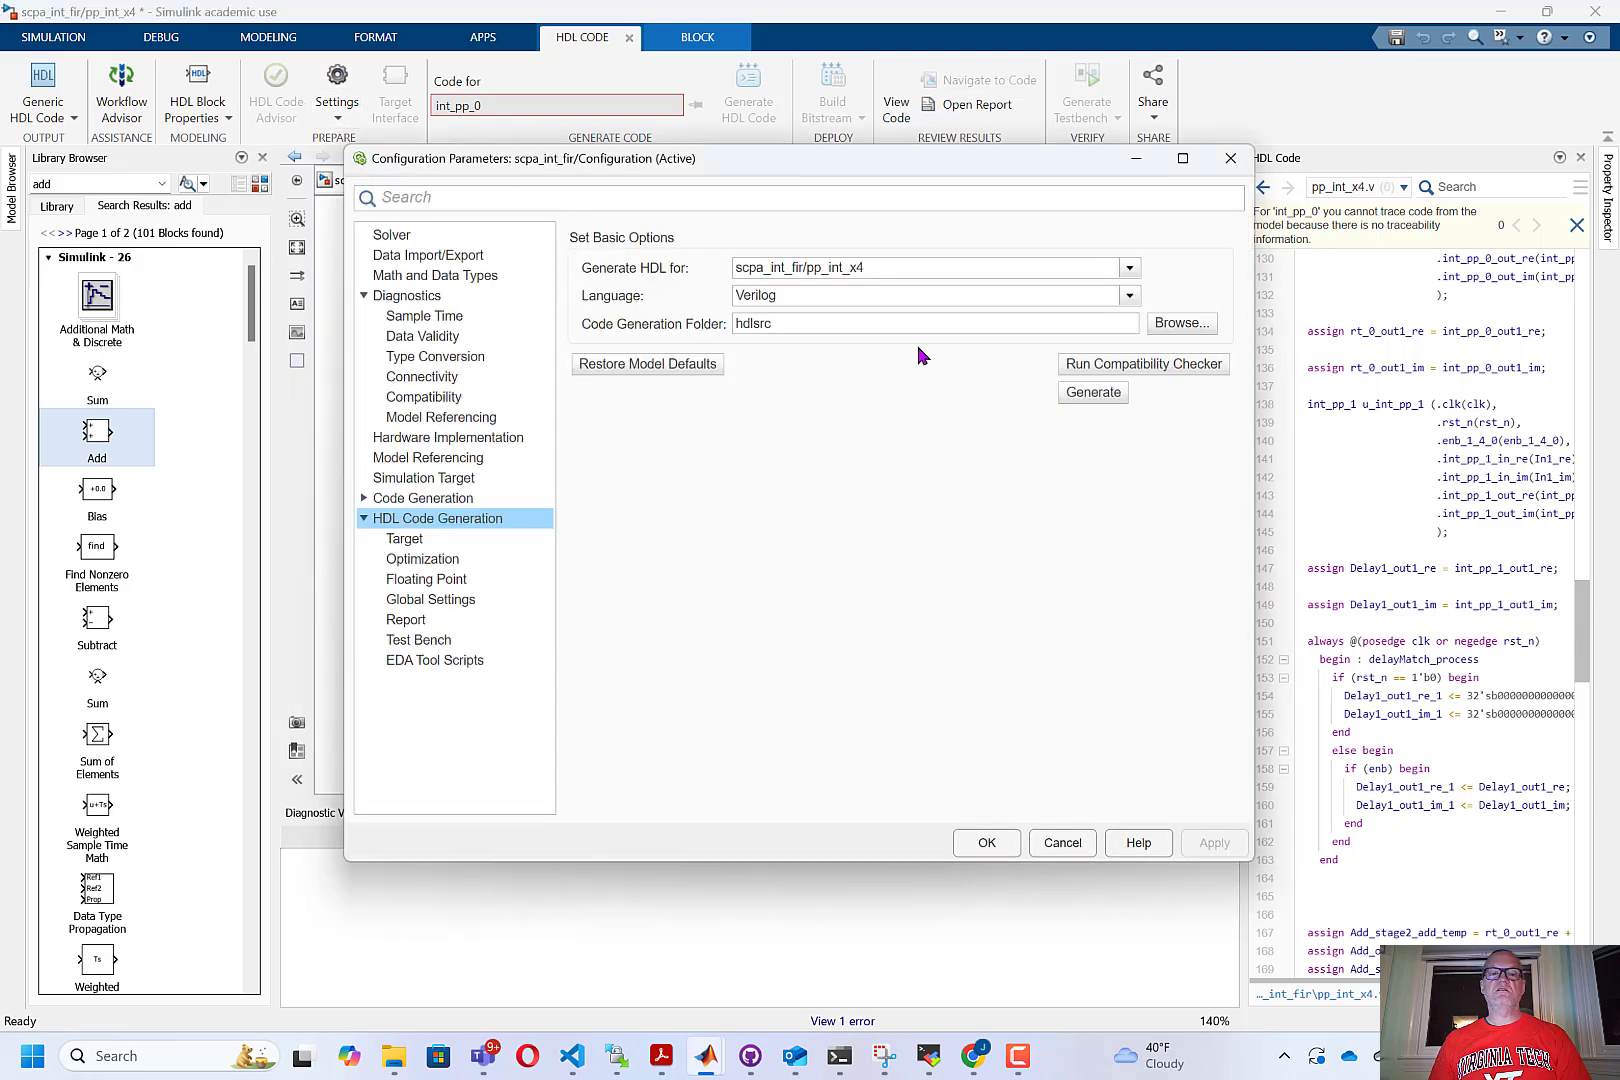
pyautogui.click(442, 559)
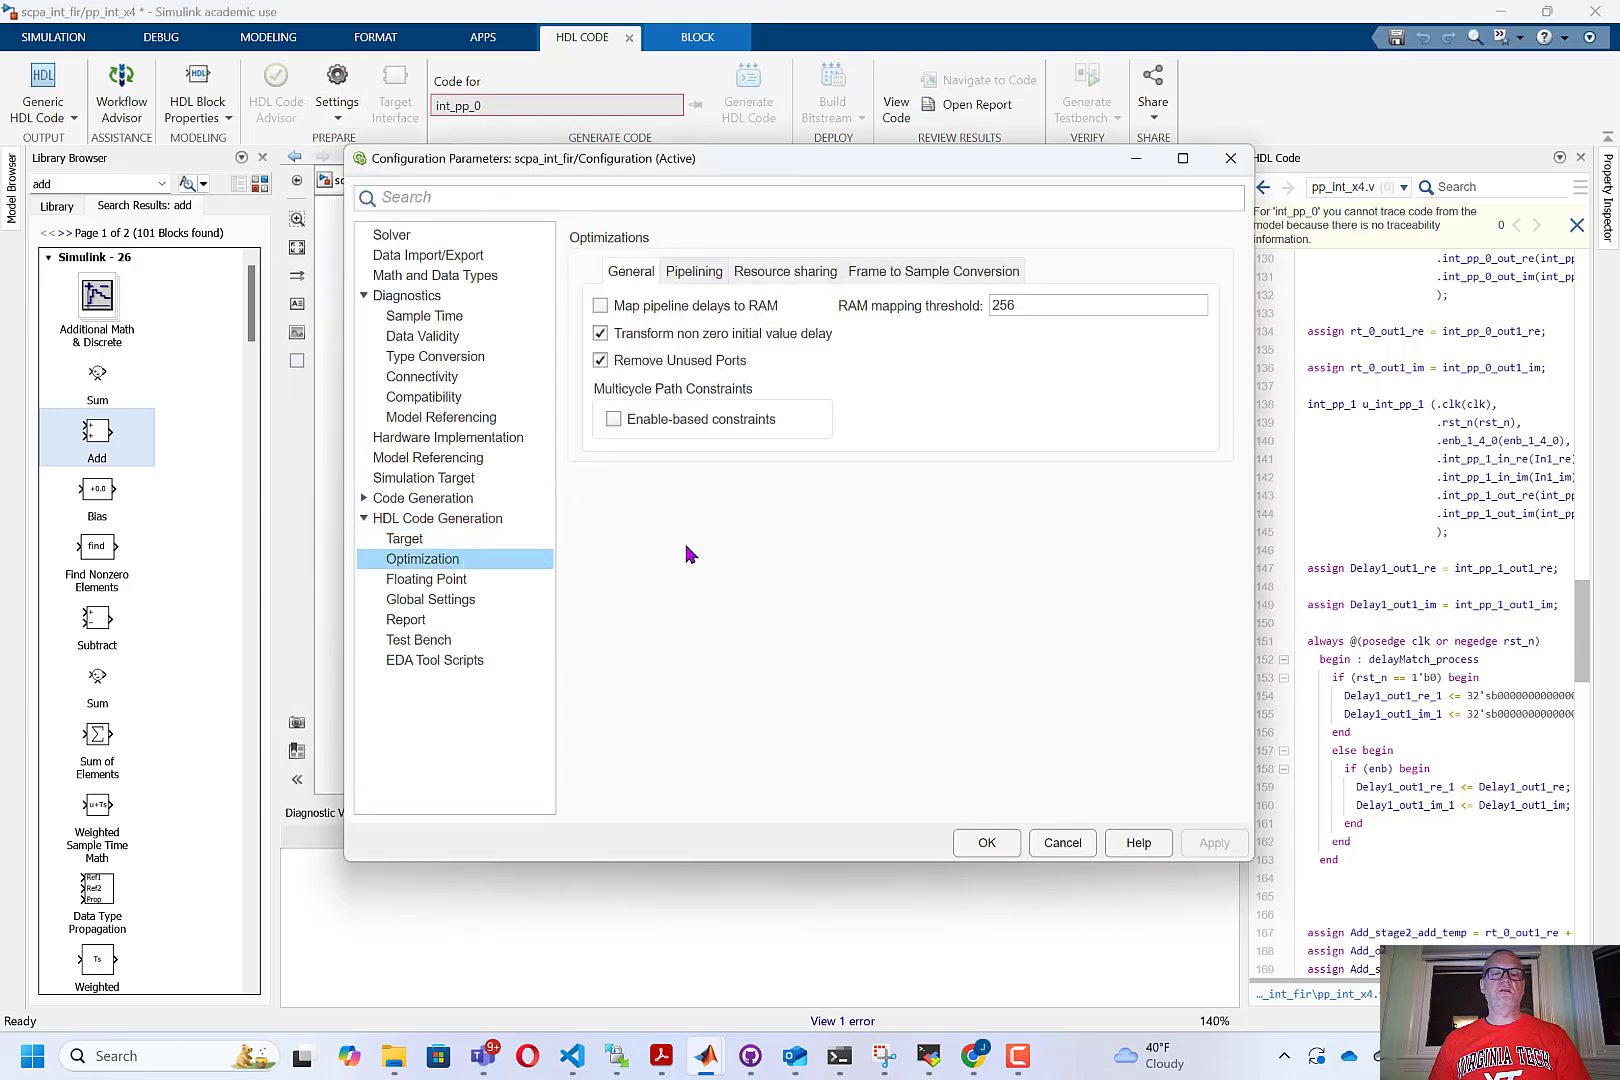
pyautogui.click(690, 273)
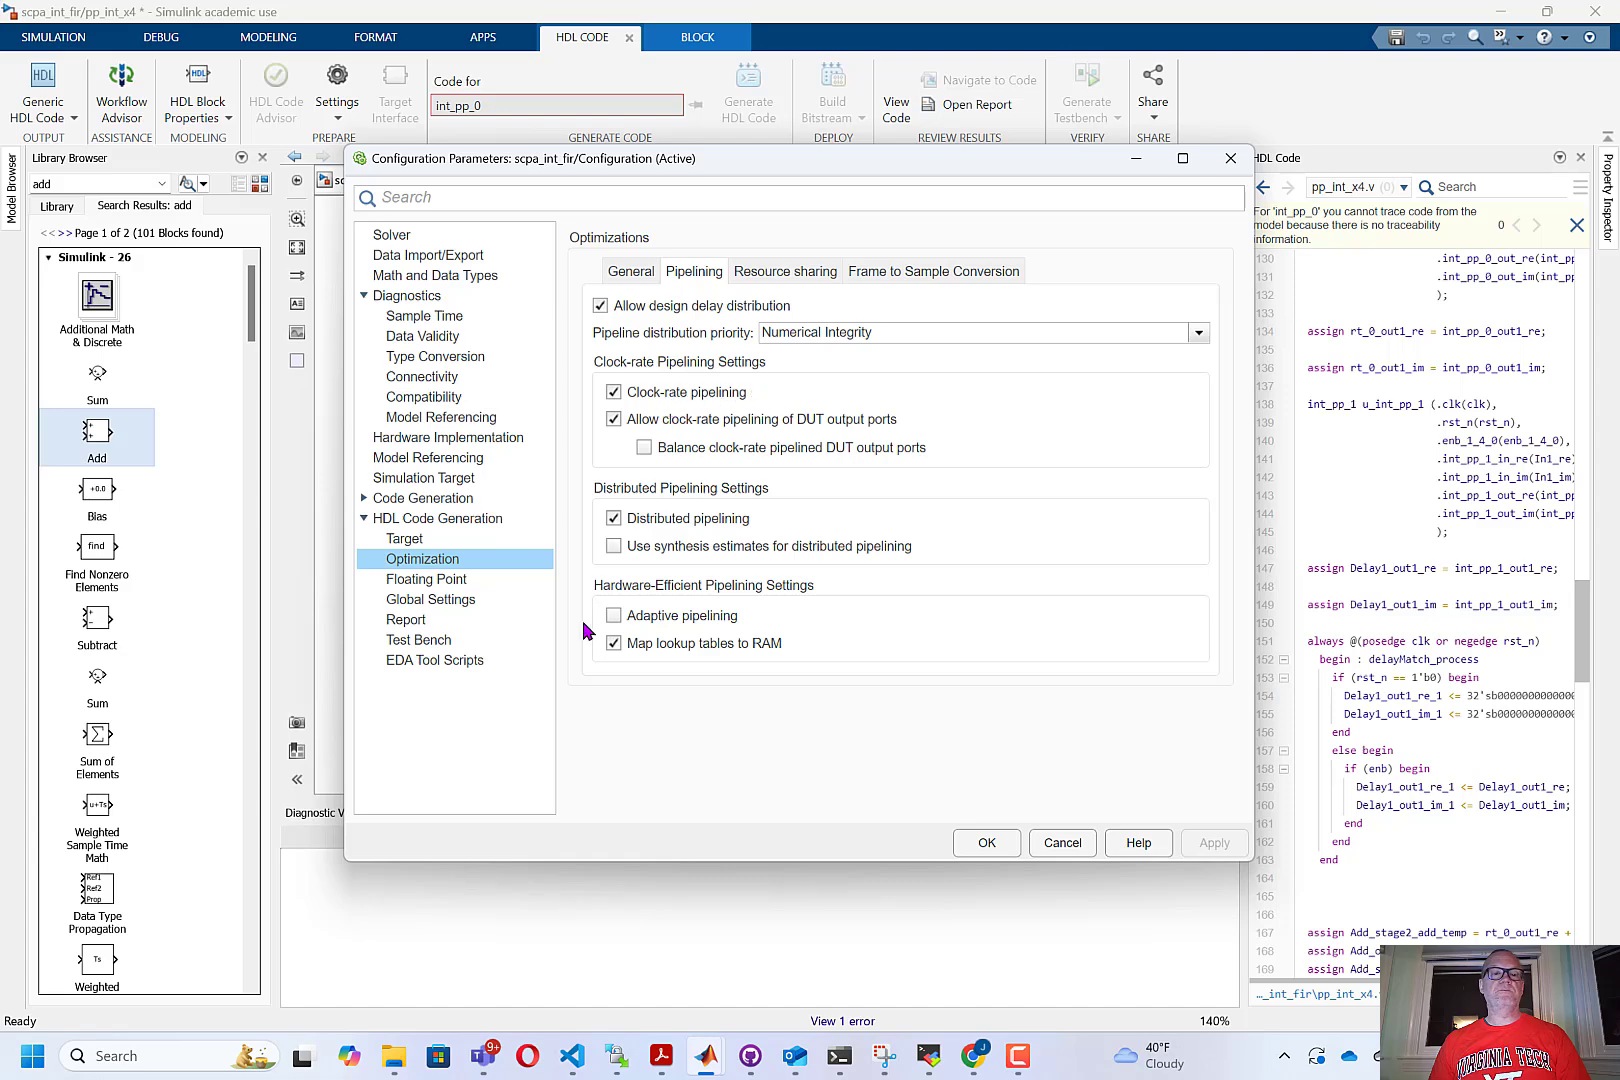
# - Generate the HDL test bench for pp_int_x4 and bring MATLAB forward to see the output
pyautogui.click(433, 645)
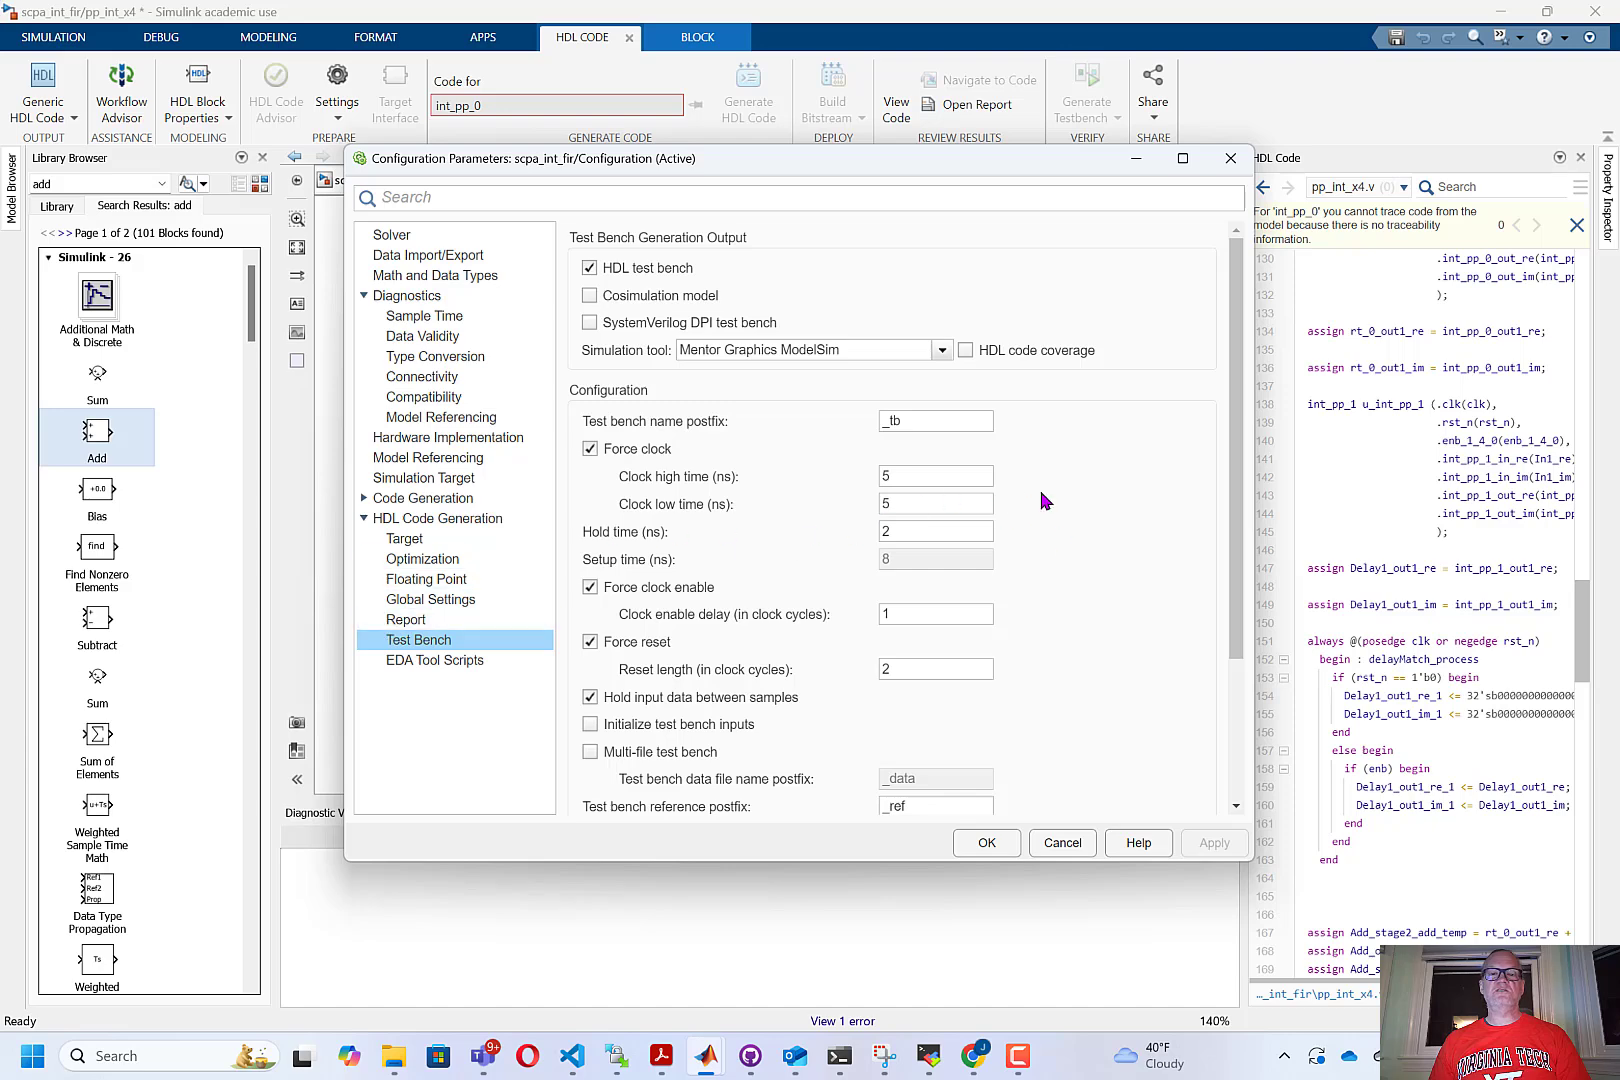
pyautogui.scroll(-3, 1043, 500)
pyautogui.click(1127, 795)
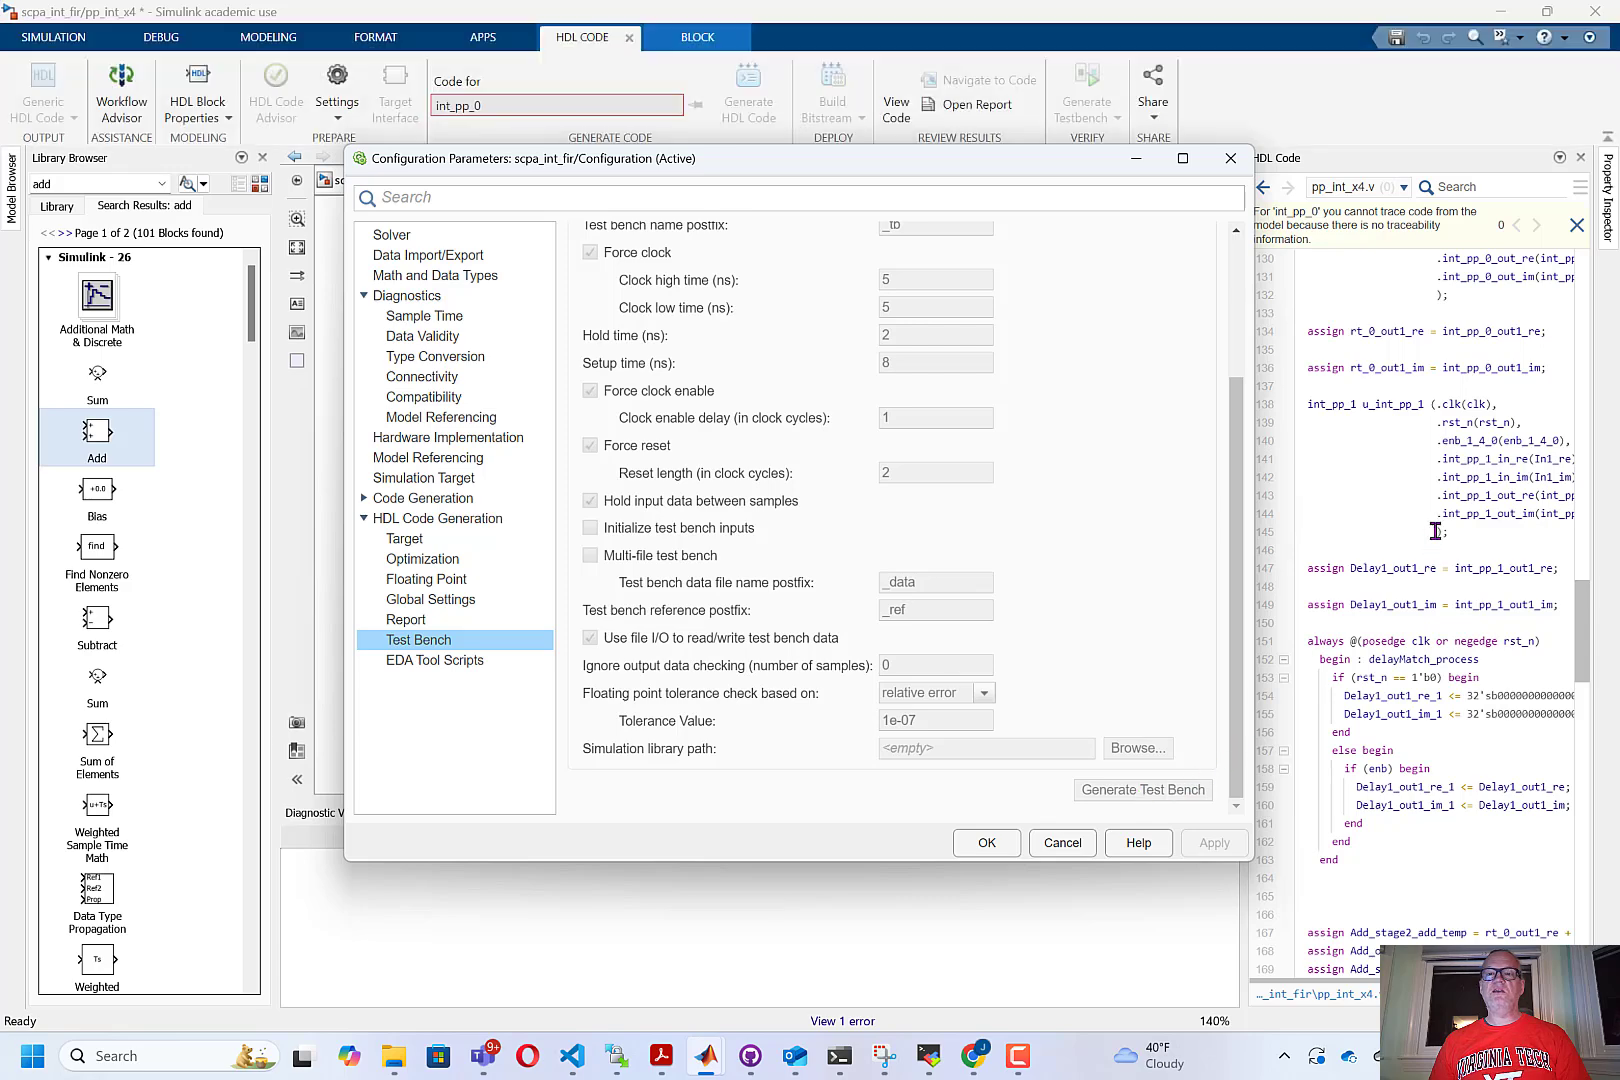
pyautogui.click(705, 1055)
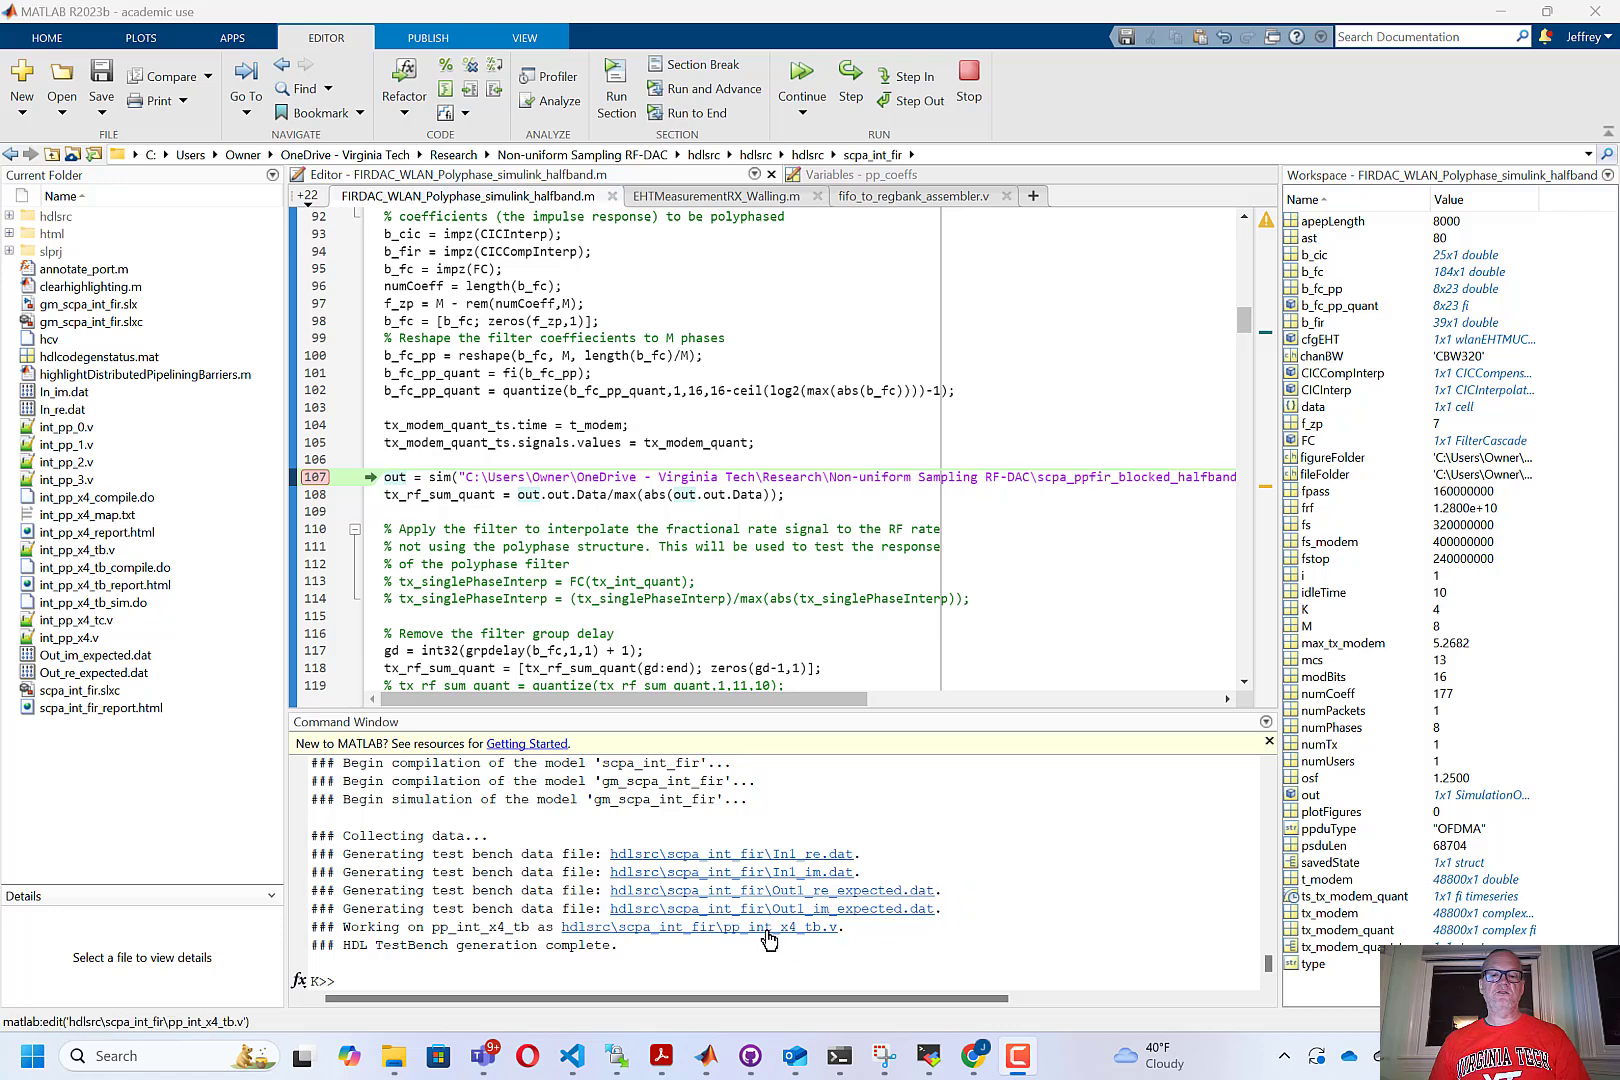
# - Open pp_int_x4_tb.v from the Command Window and scroll through its declarations
pyautogui.click(812, 929)
pyautogui.scroll(-13, 828, 535)
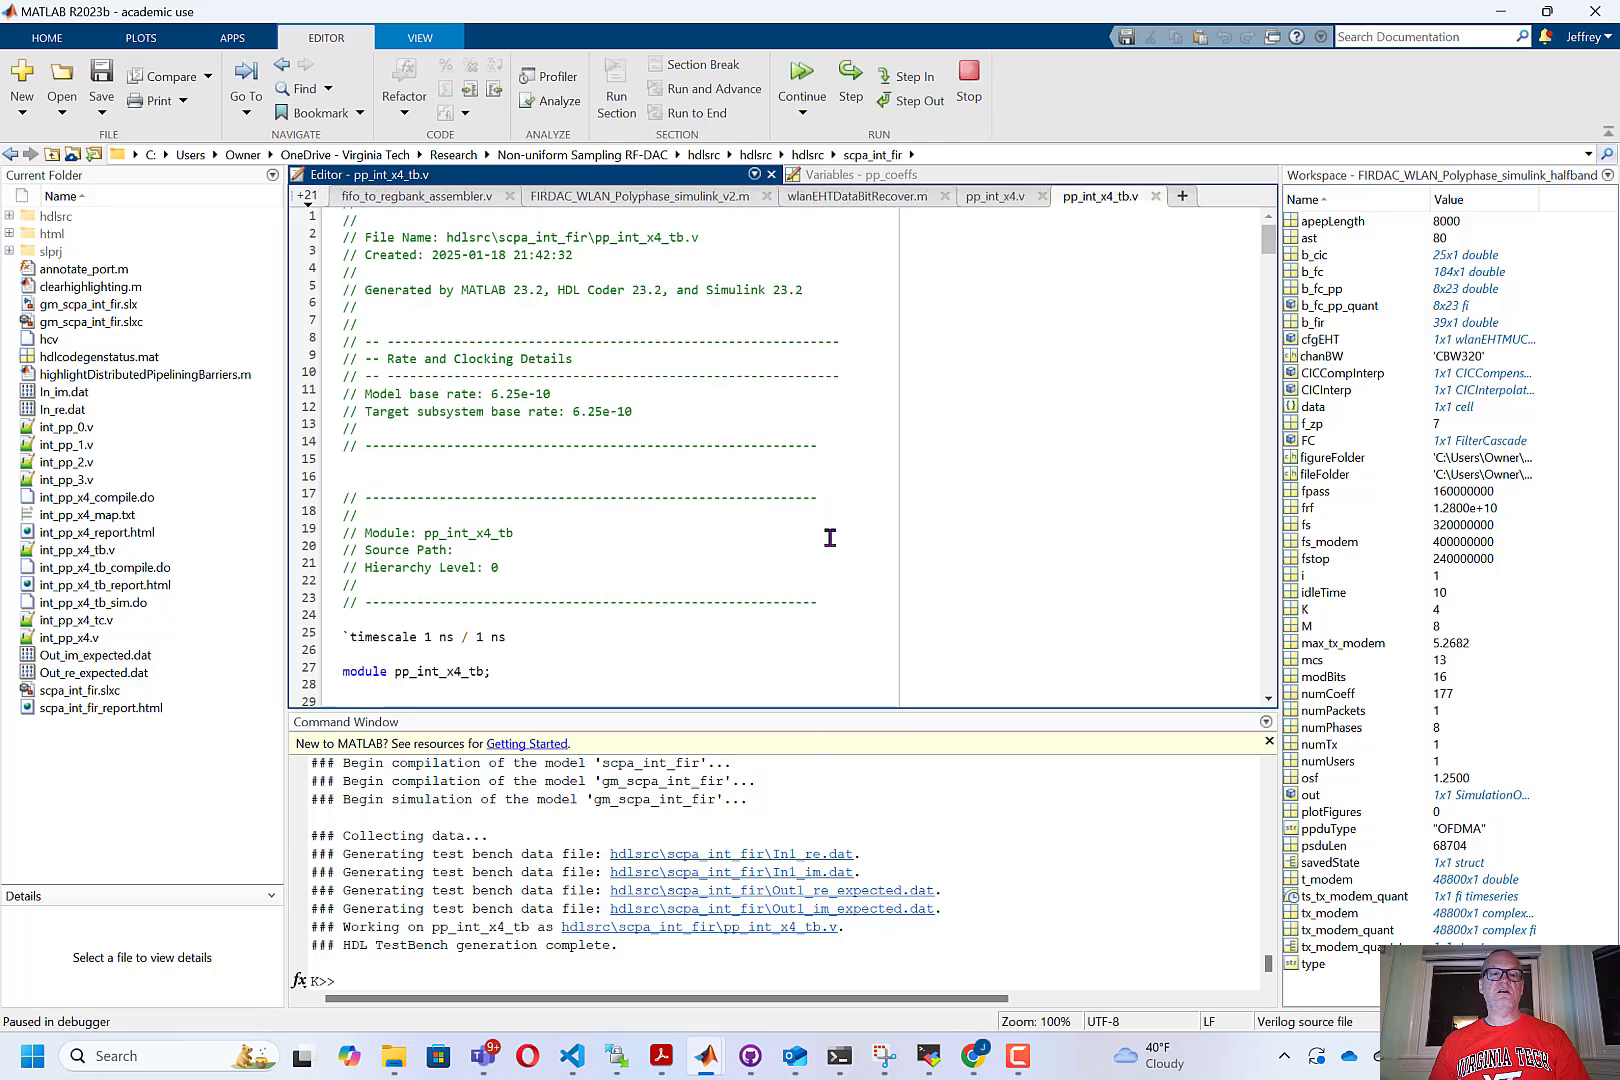
pyautogui.scroll(-8, 836, 557)
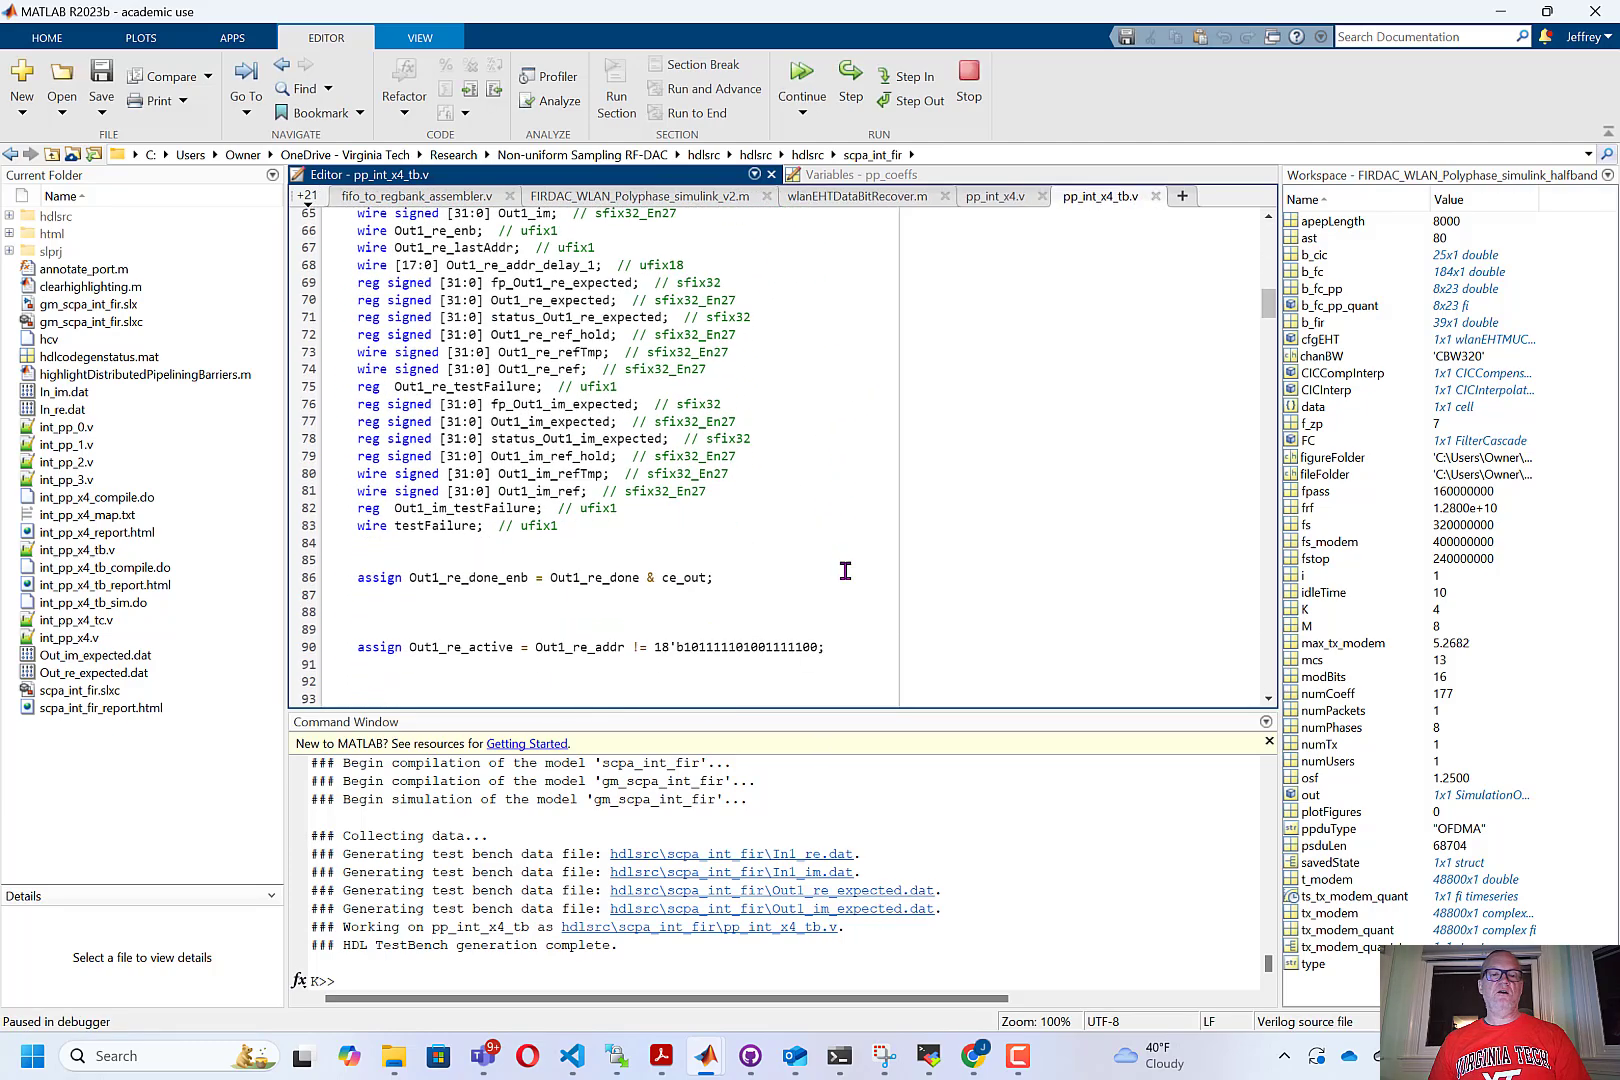